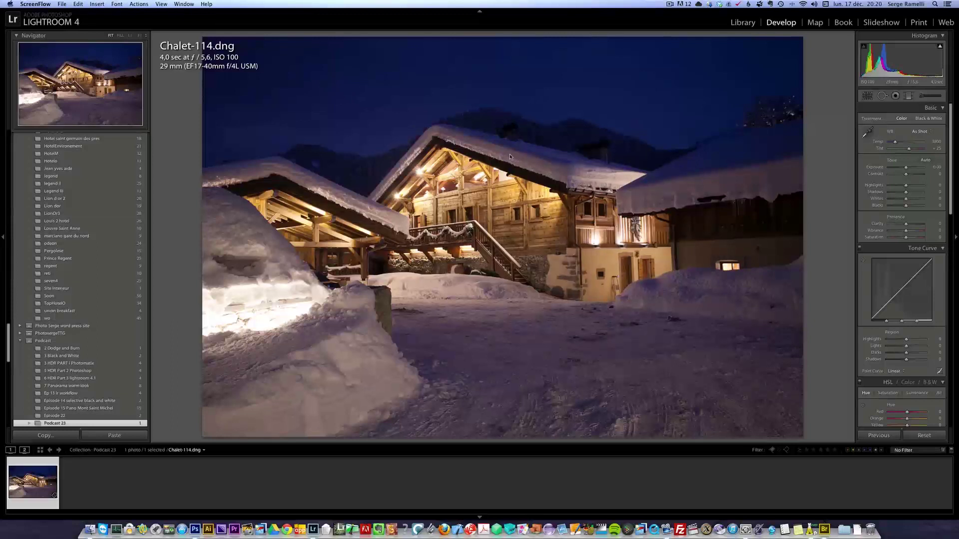
Step: After checking the chalet at 1:1, set Highlights -100, Shadows +100, Whites +58 and Blacks -27
left_click(366, 142)
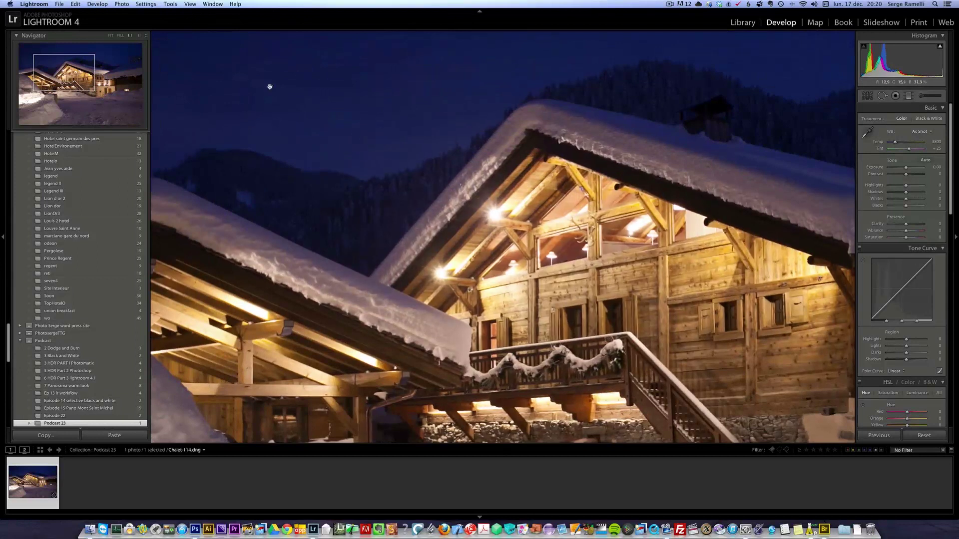
left_click(397, 144)
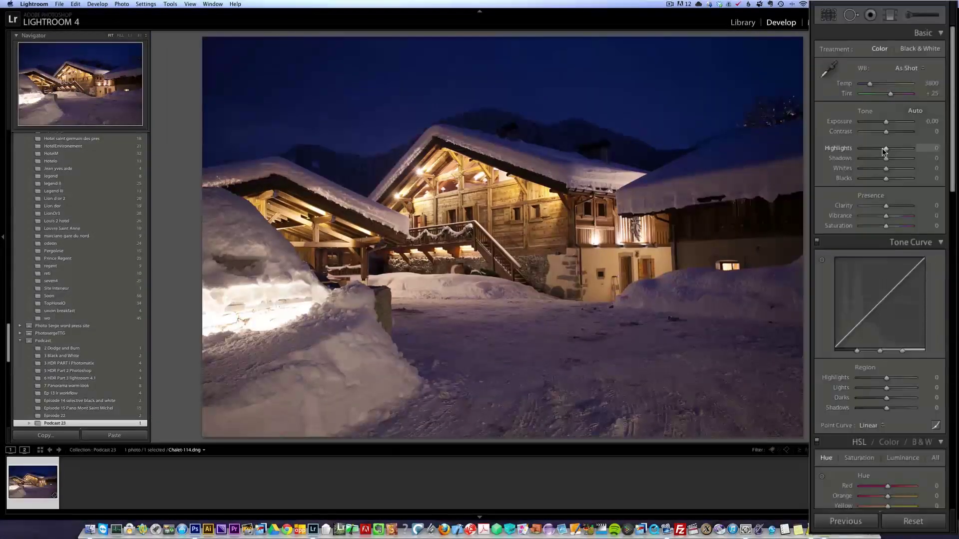
left_click_drag(885, 157, 897, 160)
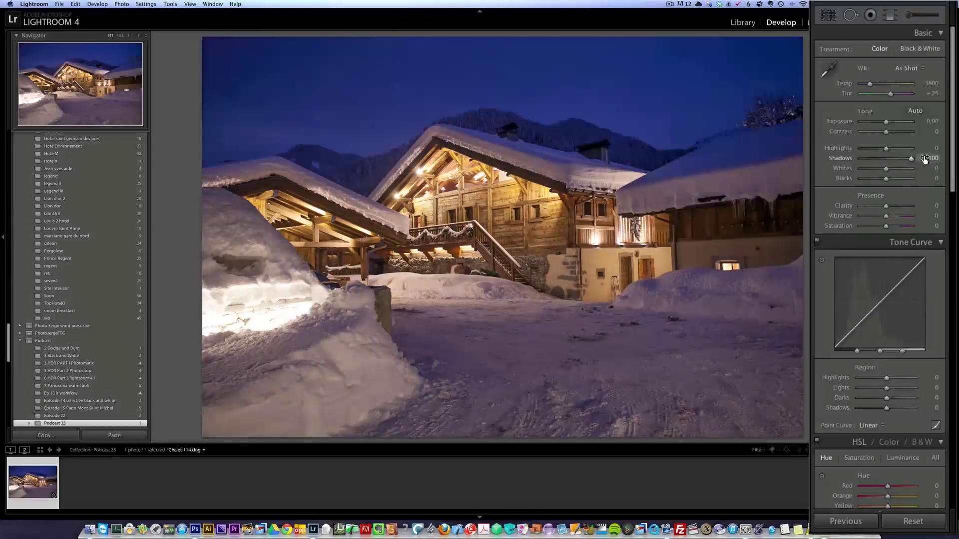
left_click_drag(886, 148, 849, 152)
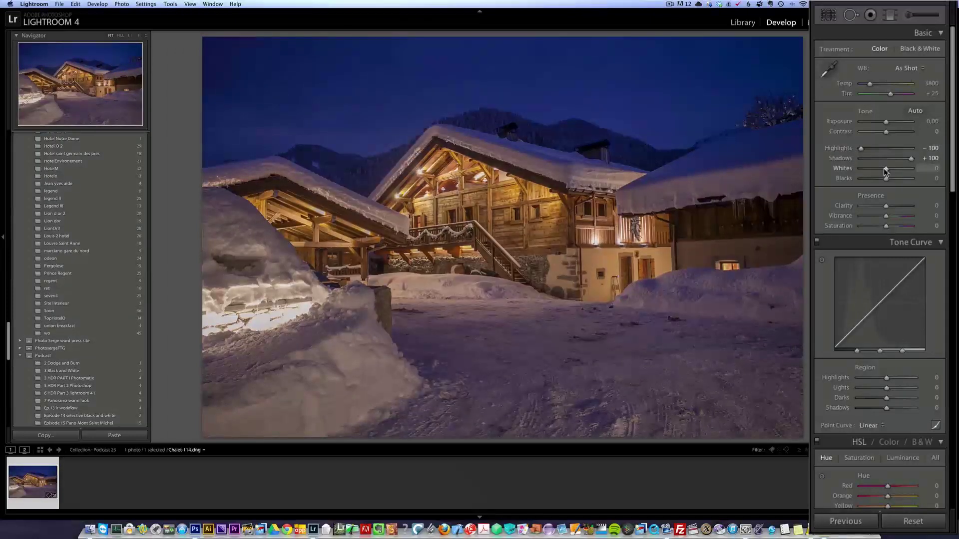
mouse_move(886, 169)
left_mouse_down()
mouse_move(901, 169)
mouse_move(879, 179)
left_mouse_up()
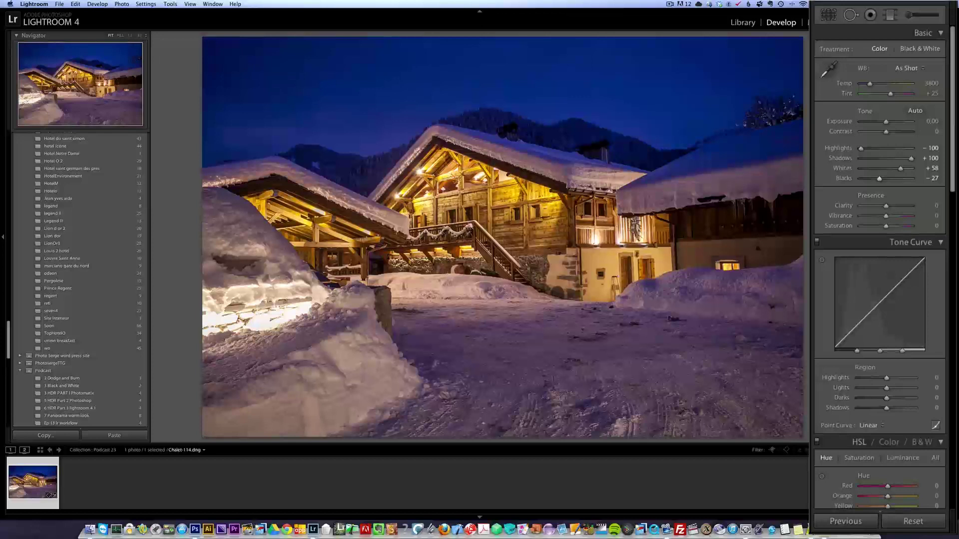
Step: Sample the snow with the white balance eyedropper for a Custom balance of Temp 3200, Tint +7
left_click(824, 76)
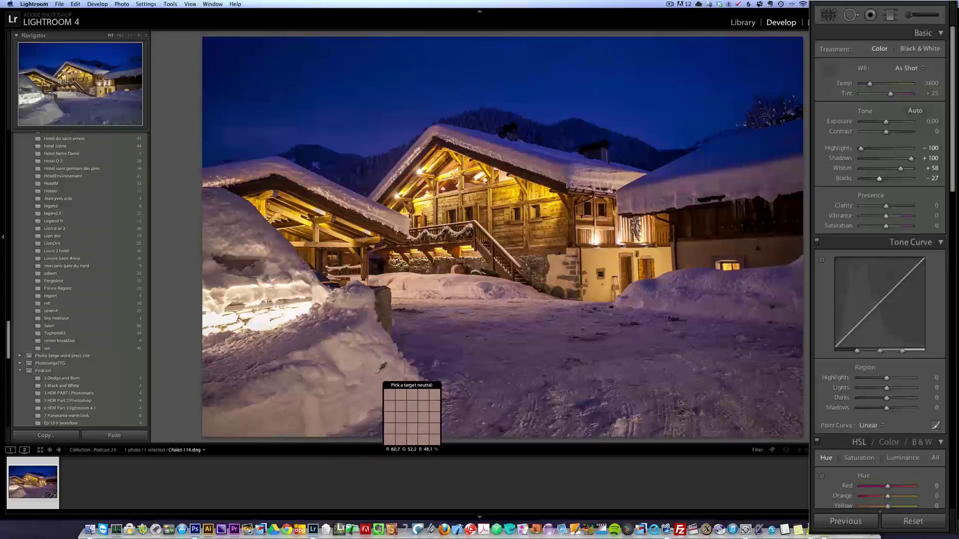
left_click(386, 375)
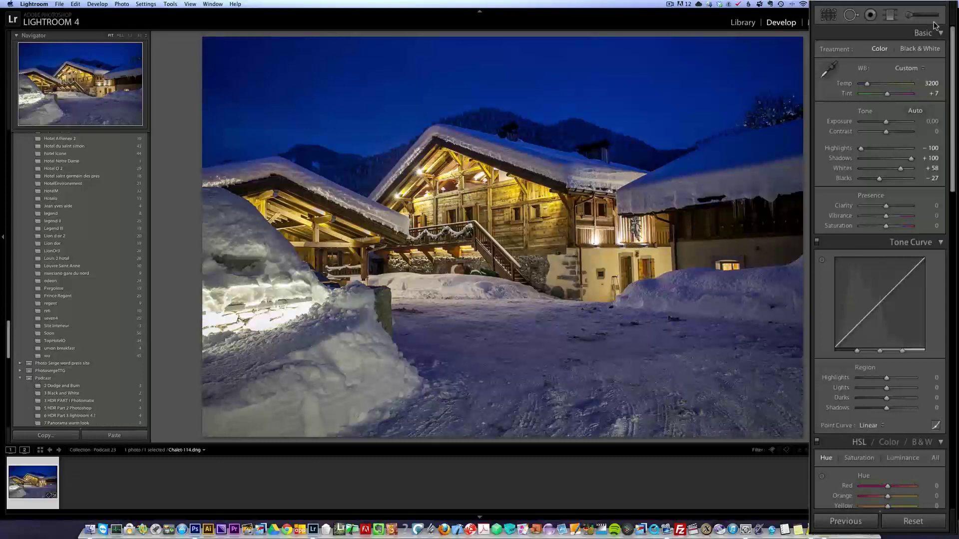
Step: Set up an Adjustment Brush with reset effects, Temp 36, Tint 48 and size 15
left_click(911, 16)
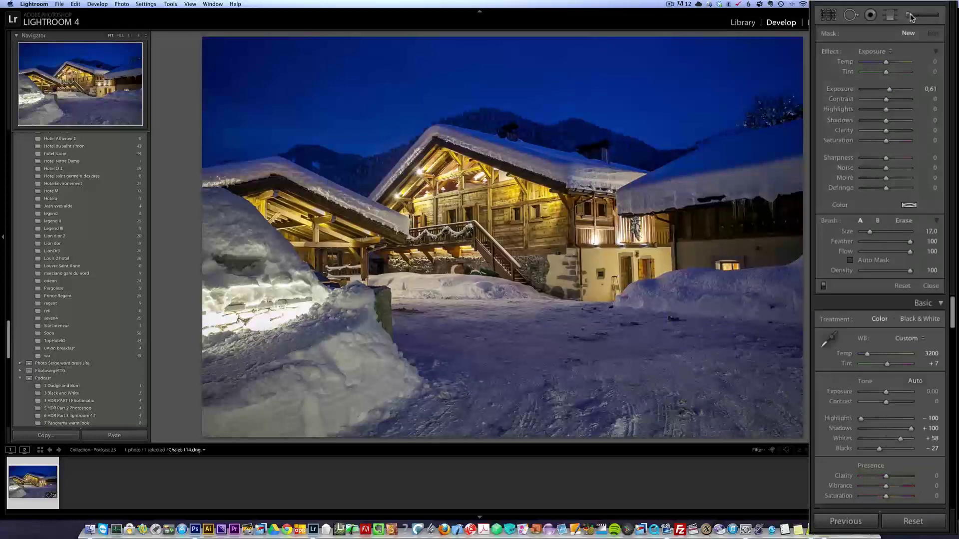
left_click(882, 50)
left_click(882, 42)
left_click_drag(886, 72, 889, 73)
key("alt")
left_click(829, 52, "alt")
left_click_drag(895, 72, 898, 73)
left_click(894, 62)
key("bracketleft")
Step: Paint the warm adjustment onto the chalet's wooden walls and erase the overspill
left_click(397, 242)
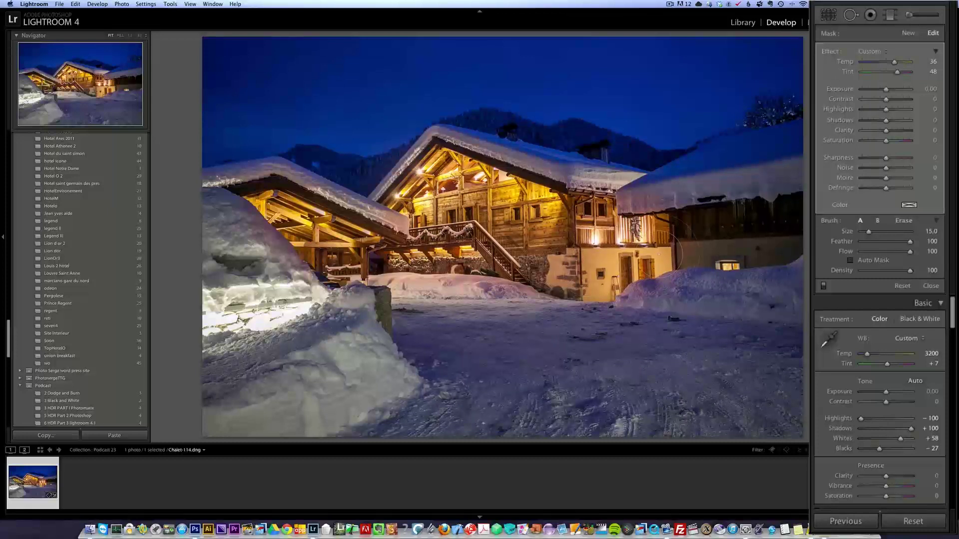
scroll(486, 288, "up", 1)
key("alt")
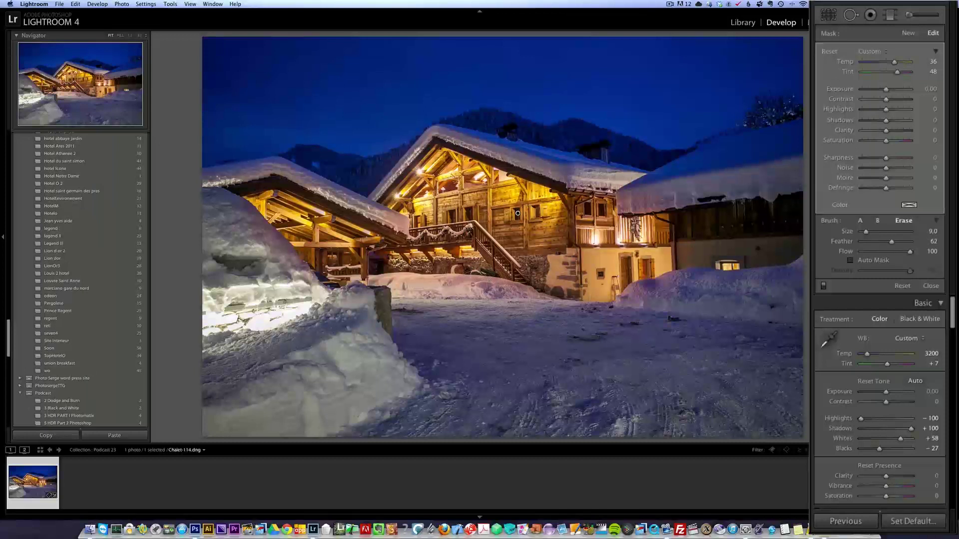
scroll(467, 284, "down", 1)
scroll(631, 198, "down", 1)
scroll(630, 199, "down", 1)
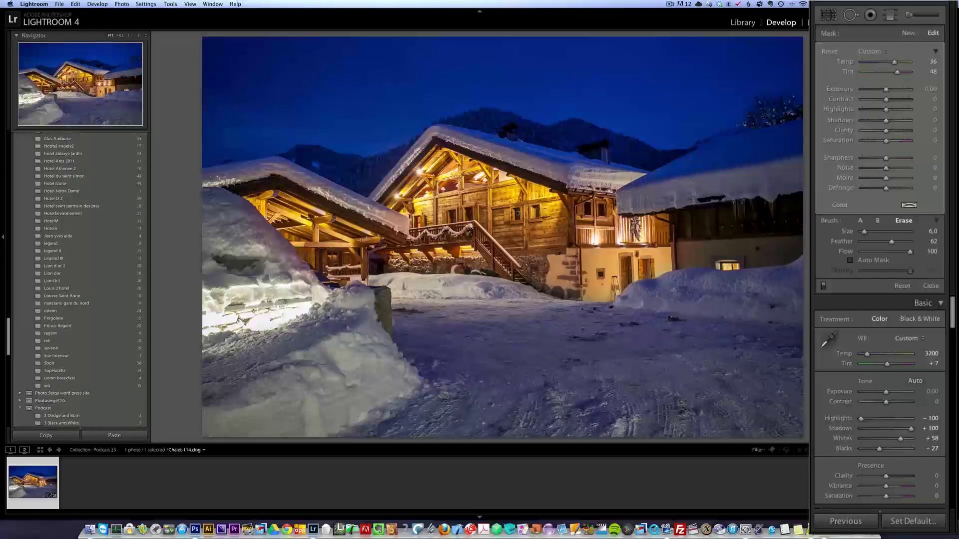
key("alt")
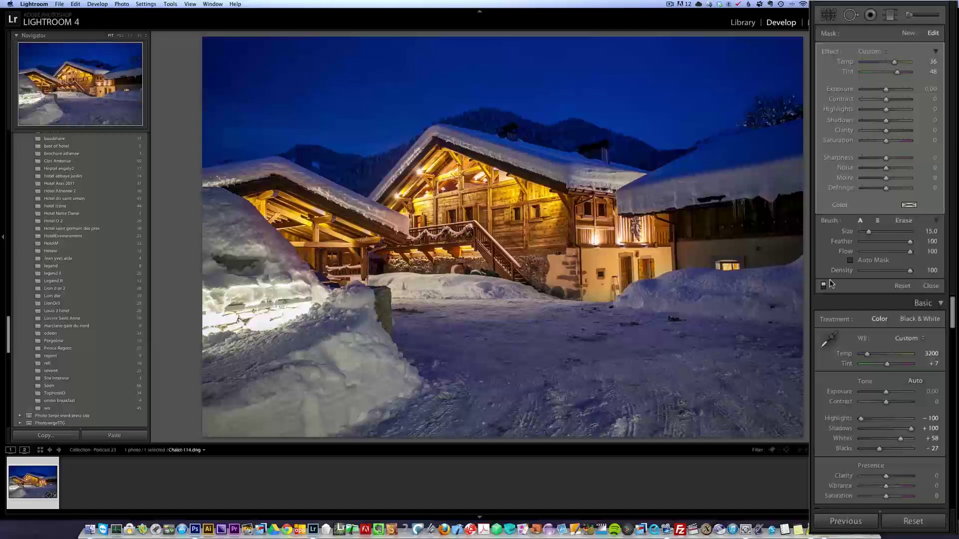
Step: Close the brush adjustment and raise the overall Exposure to +0.20
left_click(930, 286)
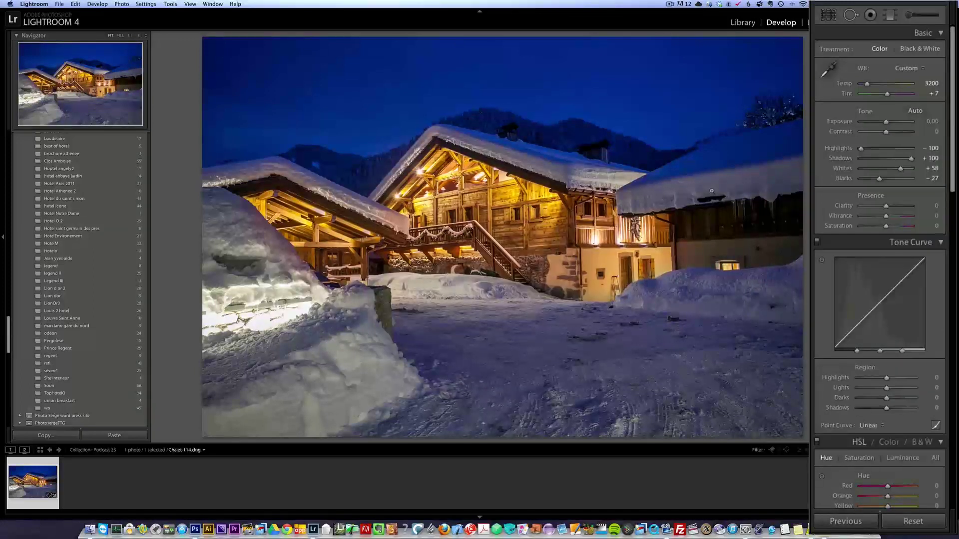
left_click_drag(887, 122, 888, 122)
key("Up")
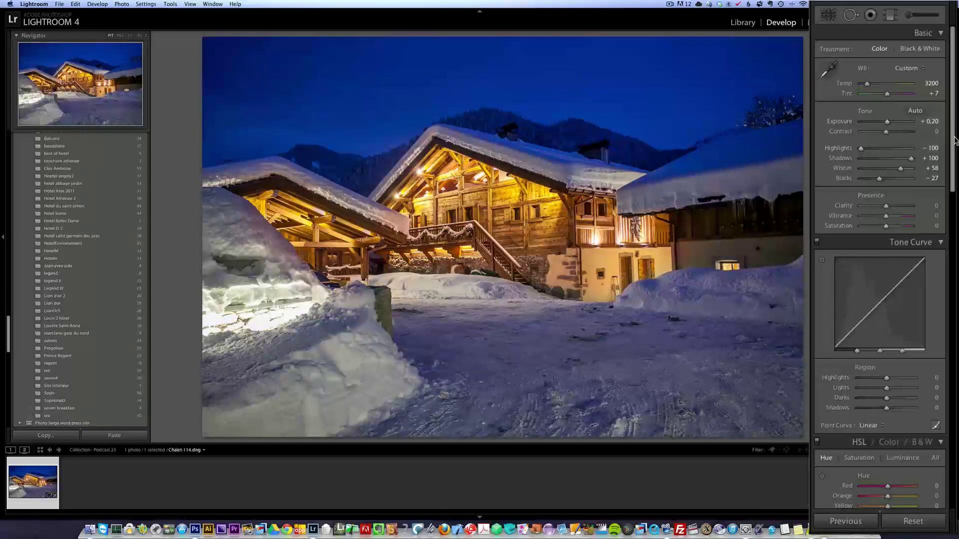
Step: Try the Camera Landscape profile in Camera Calibration, then revert to Adobe Standard
left_click_drag(954, 142, 944, 456)
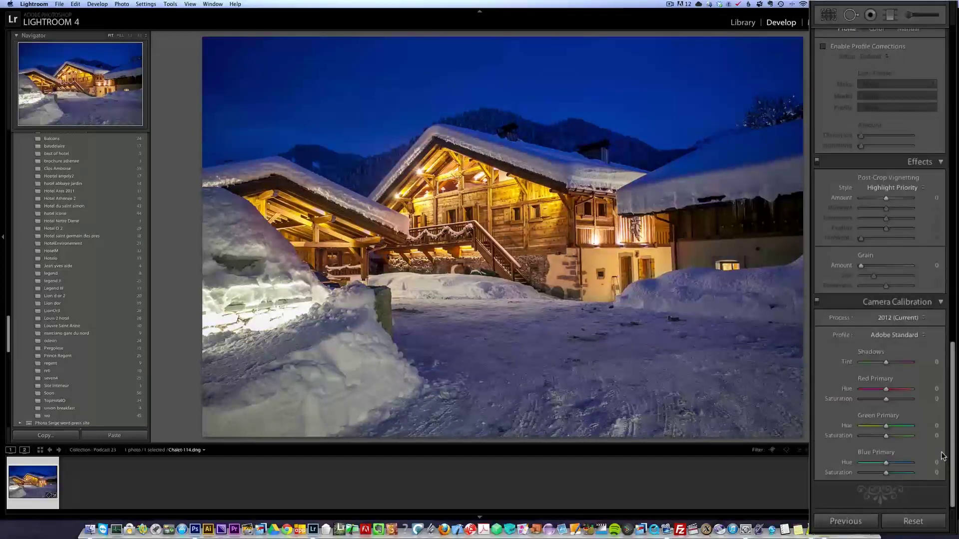
left_click(907, 334)
left_click(915, 355)
left_click(906, 335)
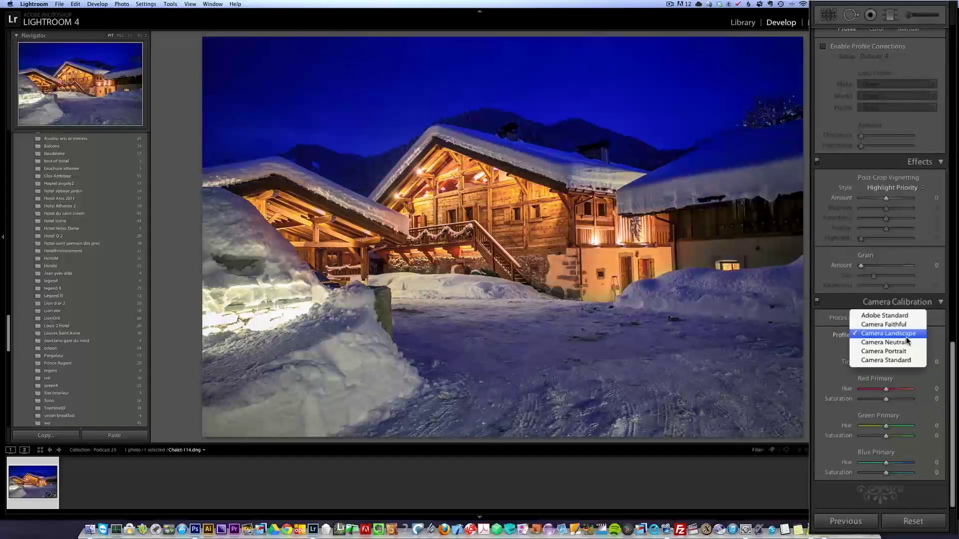
left_click(902, 312)
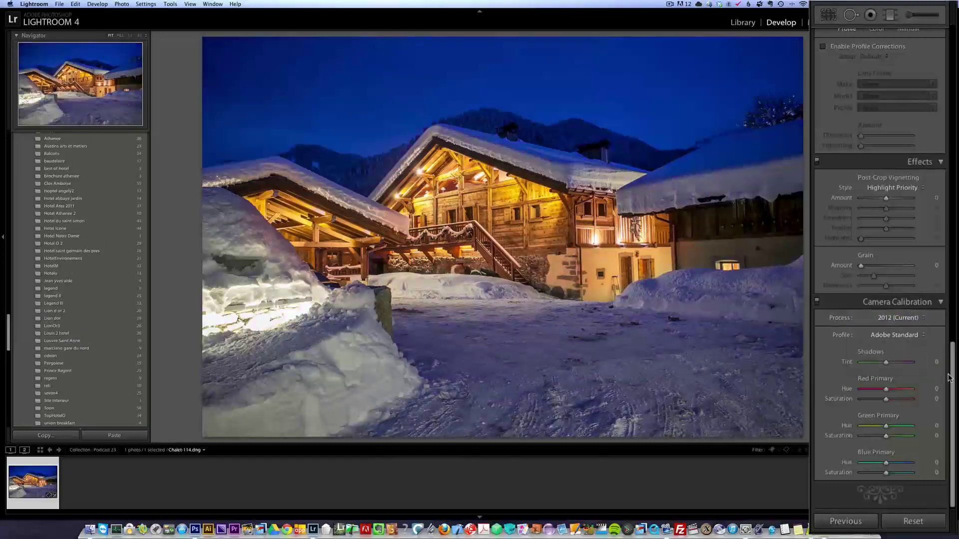
scroll(899, 200, "up", 15)
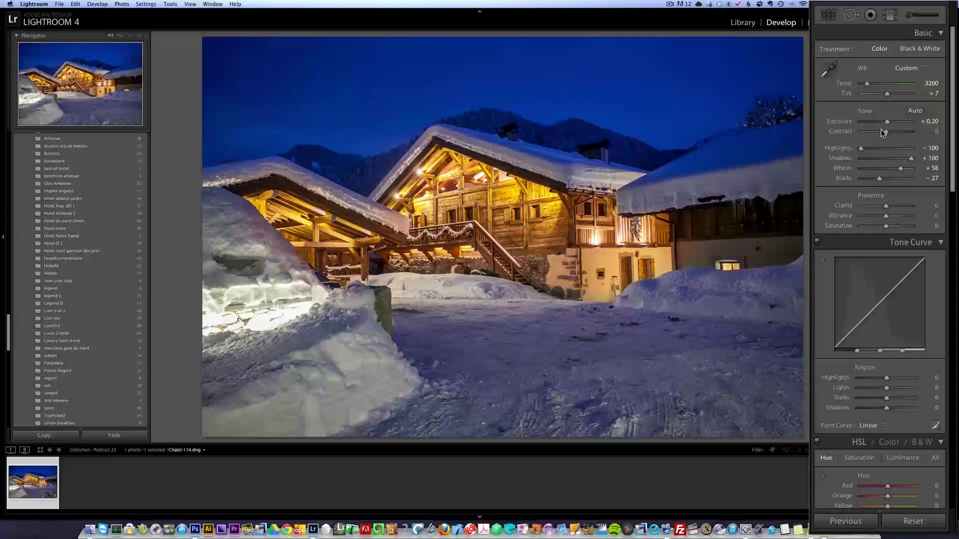
Step: Set up a new reset Adjustment Brush with Exposure 0.61, Flow 65 and Density 67
left_click(923, 14)
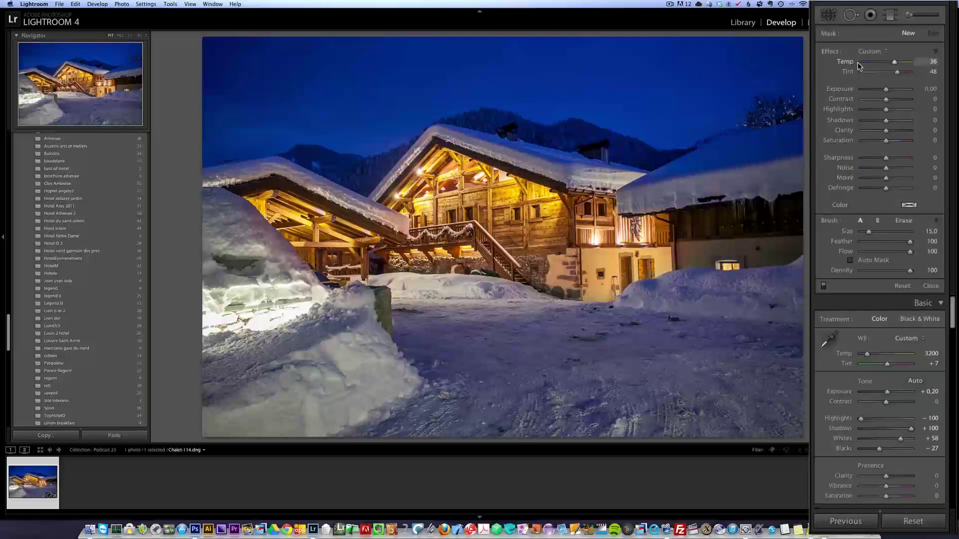
left_click(829, 52, "alt")
left_click_drag(886, 88, 890, 93)
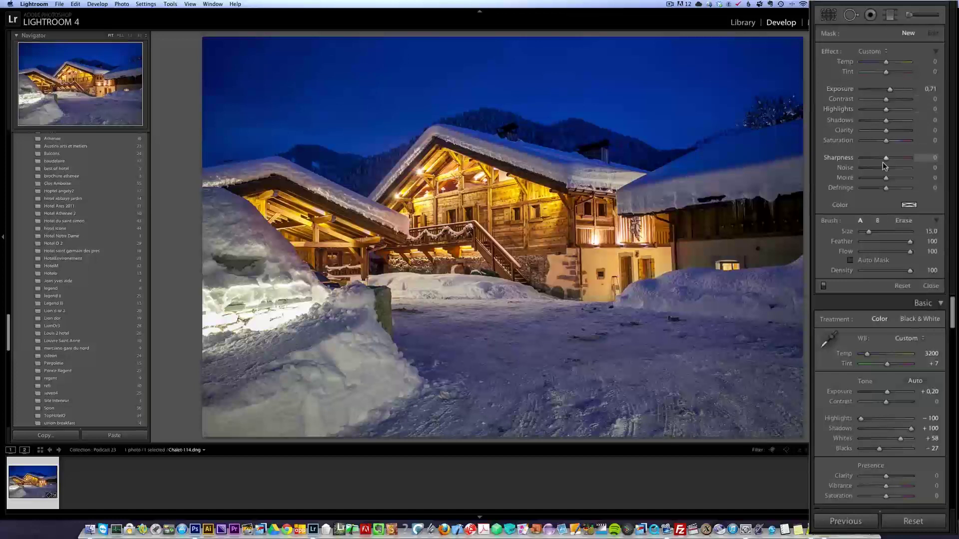
left_click(892, 252)
left_click(893, 270)
Step: Paint over the right snowy roof and snow bank, raising the brush Exposure to 0.99
scroll(649, 205, "down", 4)
mouse_move(701, 191)
left_mouse_down()
mouse_move(773, 180)
mouse_move(683, 186)
mouse_move(694, 197)
left_mouse_up()
scroll(80, 279, "up", 2)
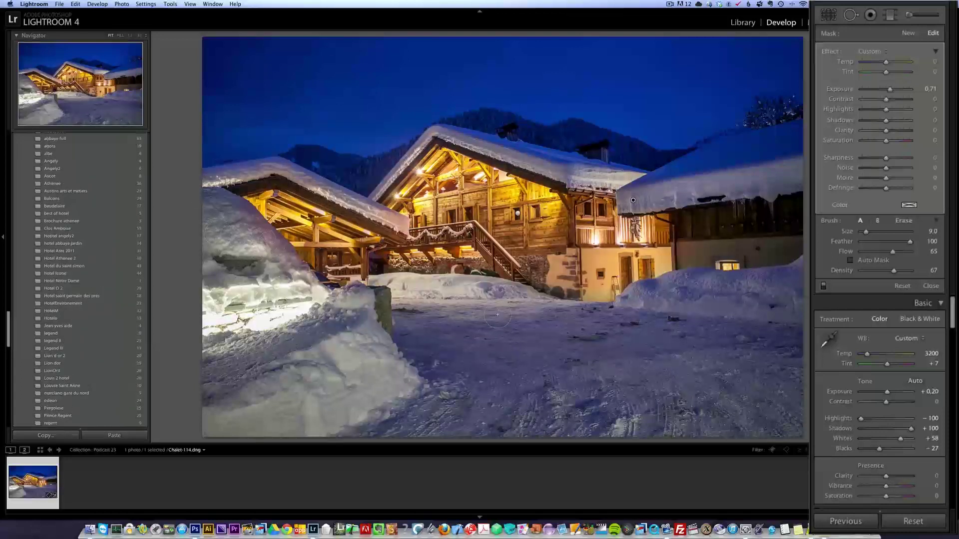
left_click_drag(890, 89, 891, 91)
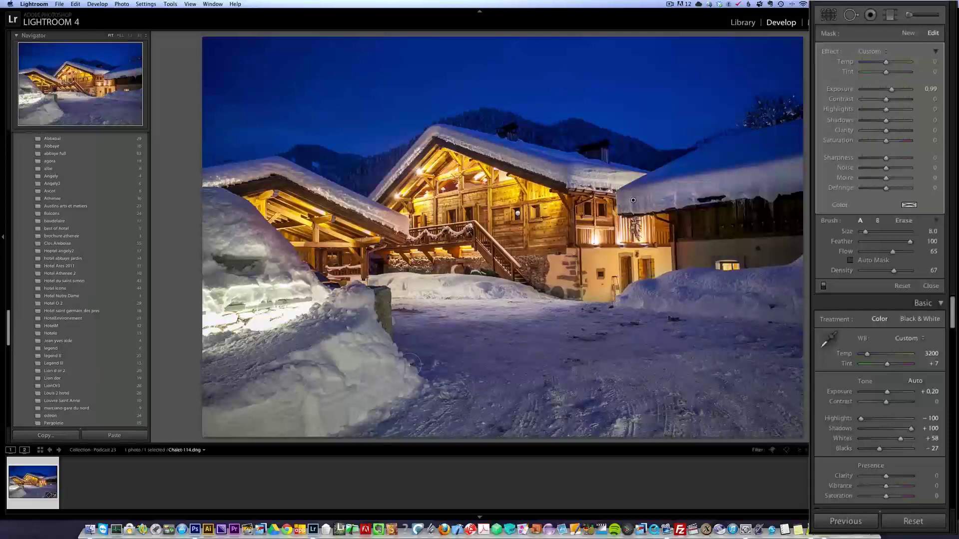
mouse_move(405, 392)
left_mouse_down()
mouse_move(382, 362)
mouse_move(347, 370)
mouse_move(391, 384)
mouse_move(359, 340)
left_mouse_up()
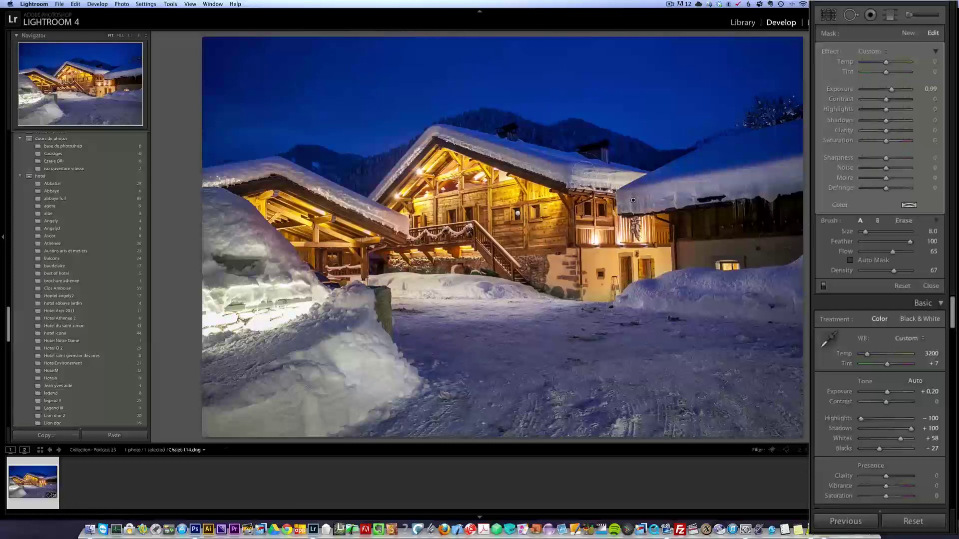
Step: Warm the temperature slightly, set Tint +3, and test Clarity values before resetting it to 0
left_click(931, 286)
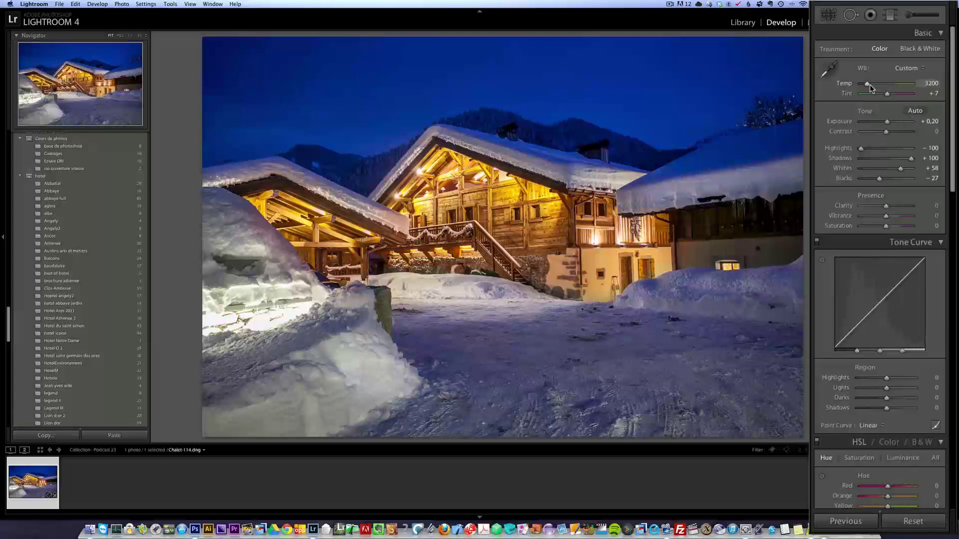
left_click_drag(868, 84, 869, 84)
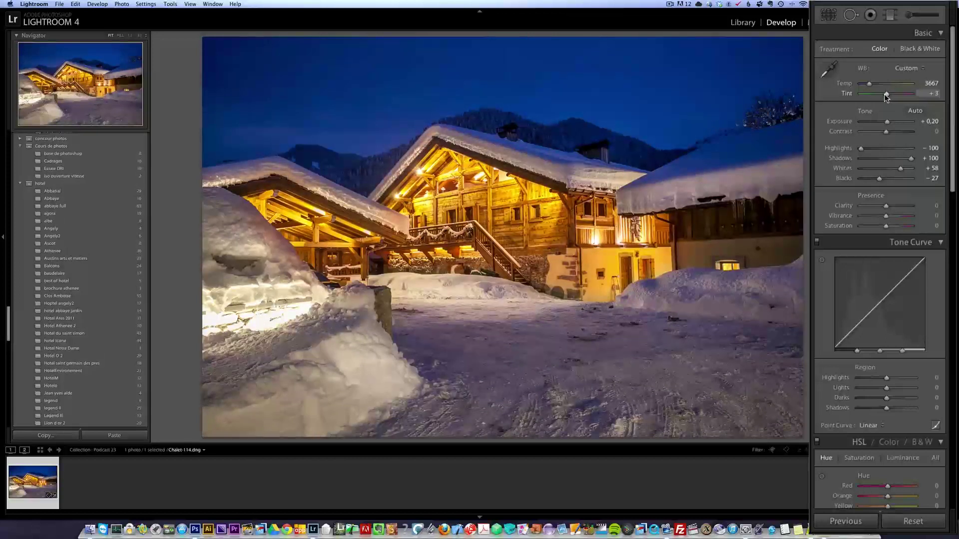
left_click_drag(884, 94, 885, 94)
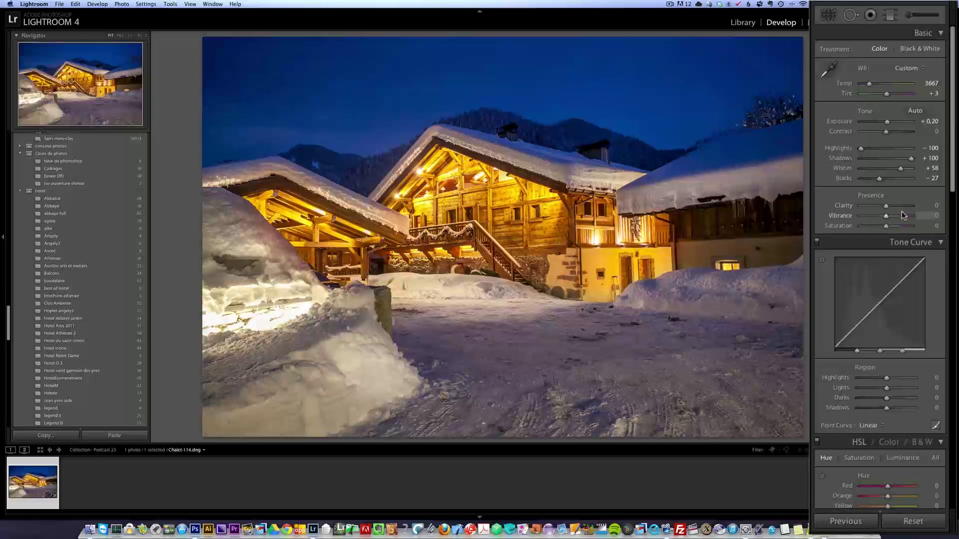
left_click_drag(881, 209, 882, 206)
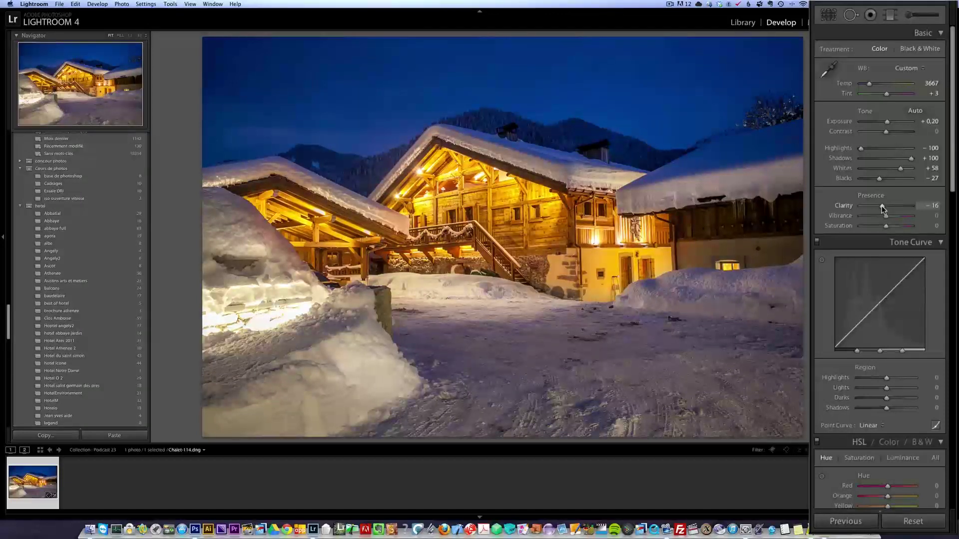
left_click(899, 205)
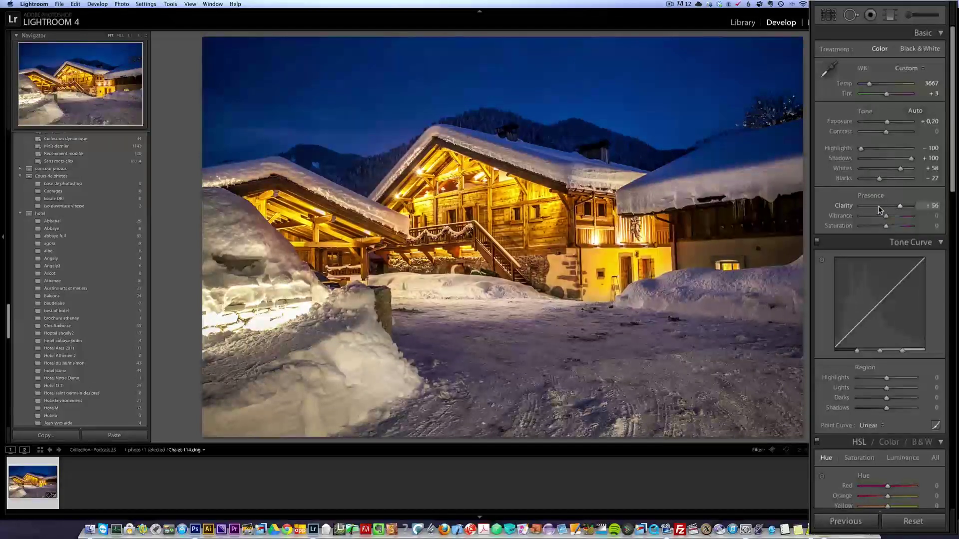
left_click(878, 205)
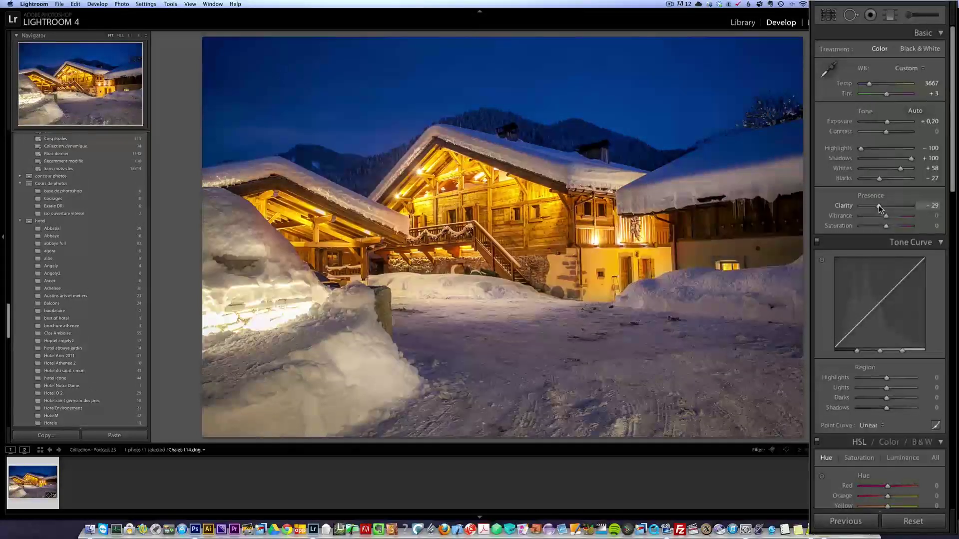
double_click(879, 205)
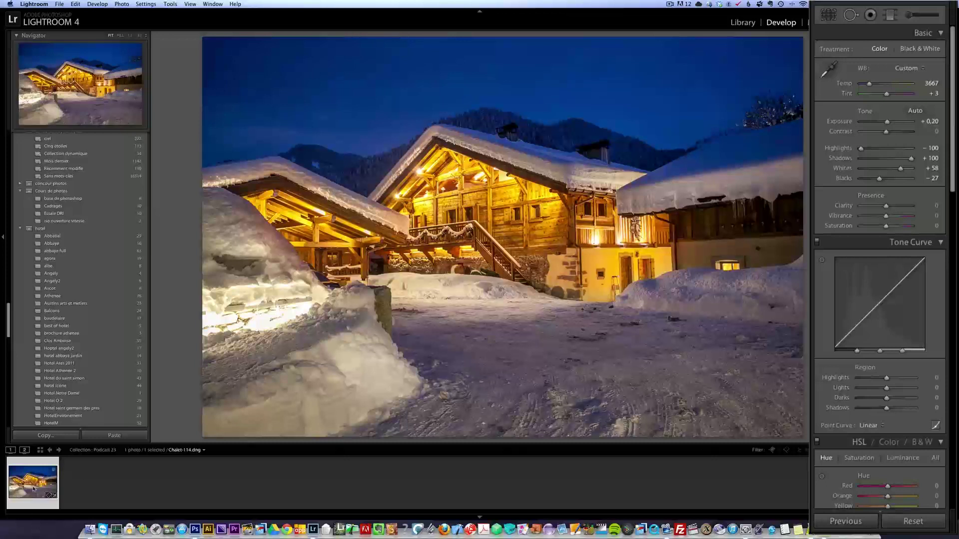
Step: Send the chalet photo to Photoshop CS6 via Edit In, opening it despite the warning
right_click(32, 489)
mouse_move(67, 363)
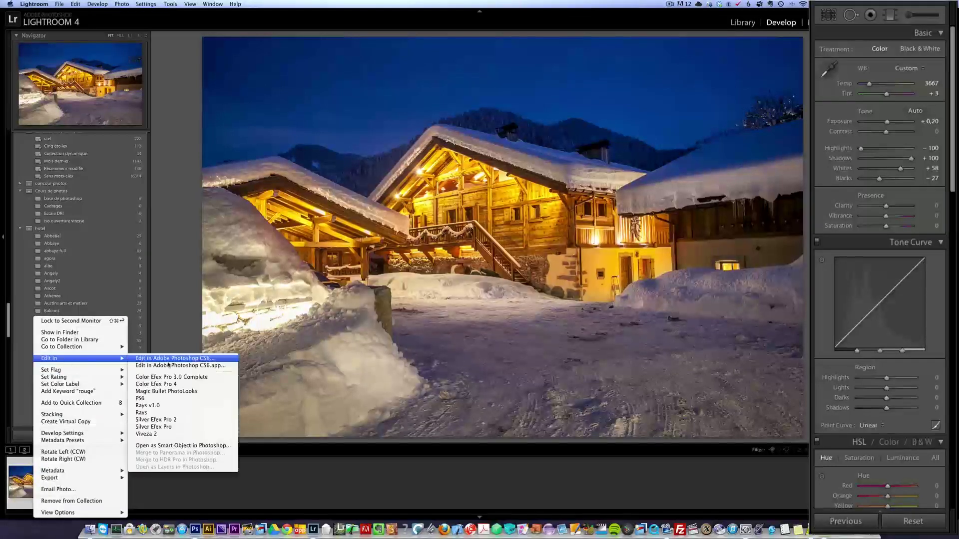
left_click(194, 359)
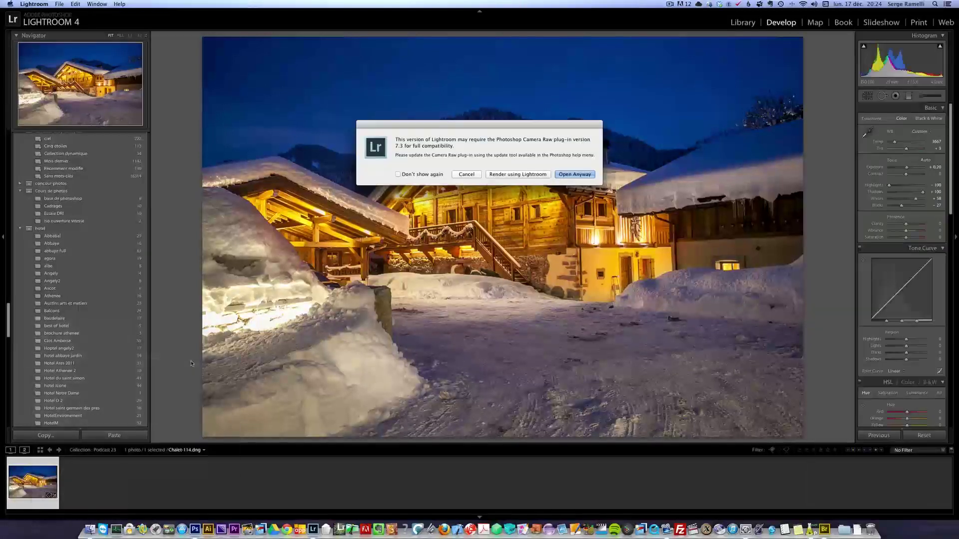
left_click(575, 175)
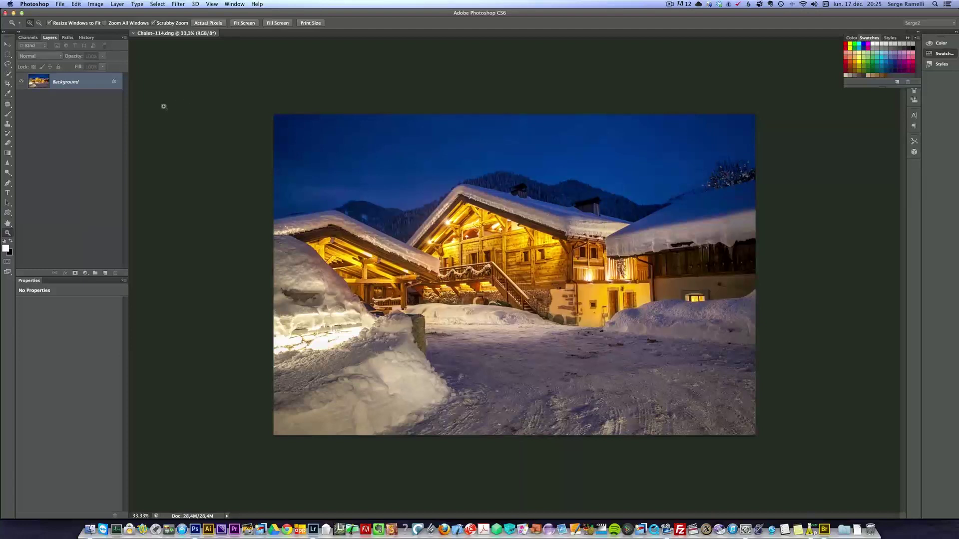
Step: Duplicate the Background layer as Background copy and zoom in on the chalet
left_click_drag(91, 84, 105, 273)
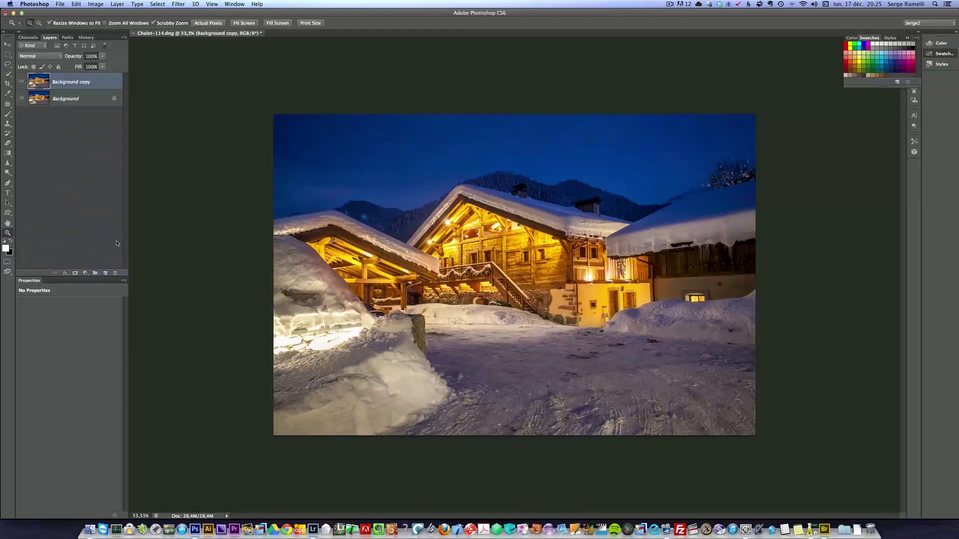
left_click(8, 104)
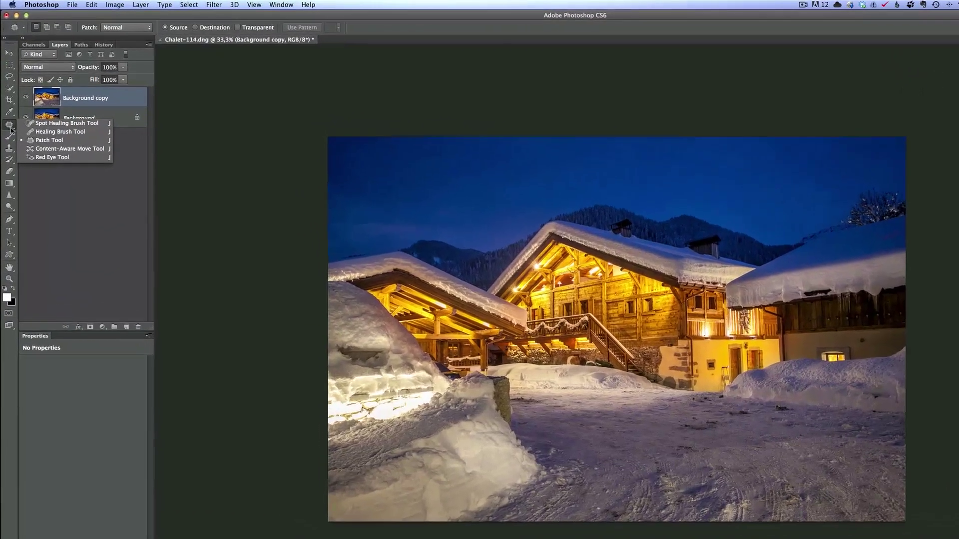
left_click(8, 107)
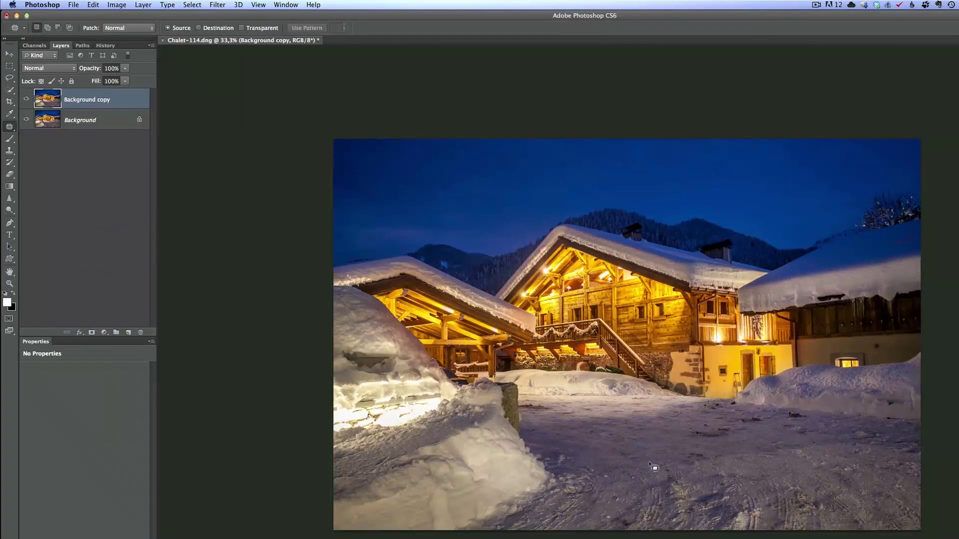
key("z")
left_click(747, 433)
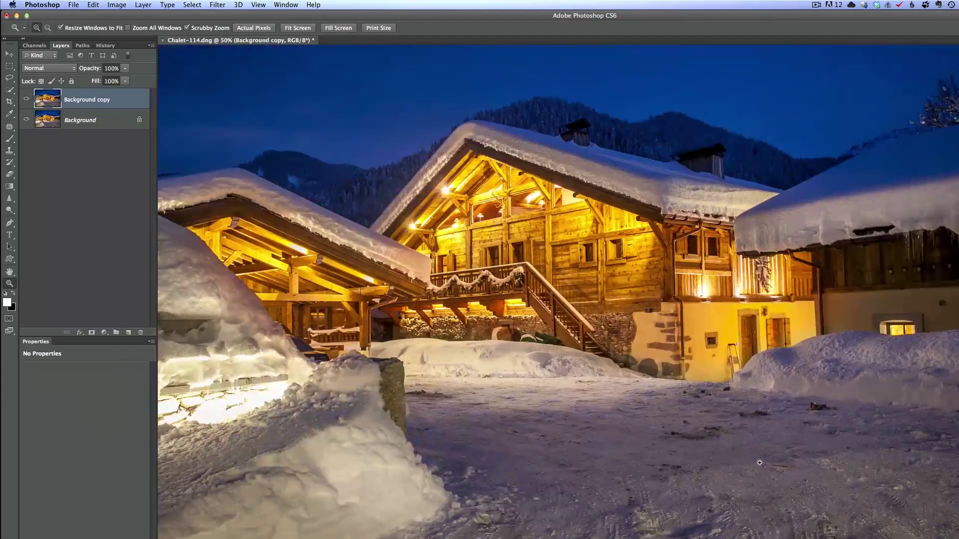
left_click(747, 432)
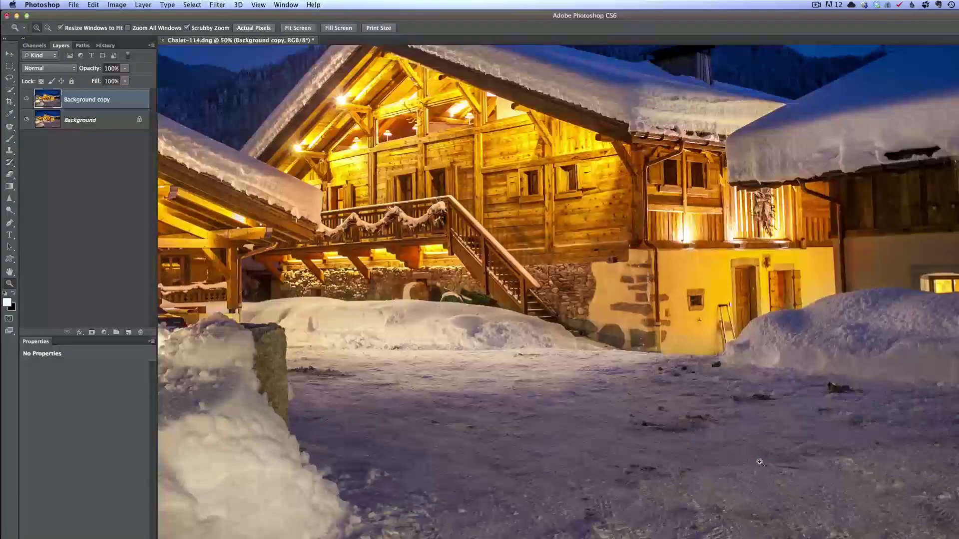
Step: Switch to the Spot Healing Brush at size 51 after the Healing Brush demands a source point
left_click(9, 127)
left_click(75, 134)
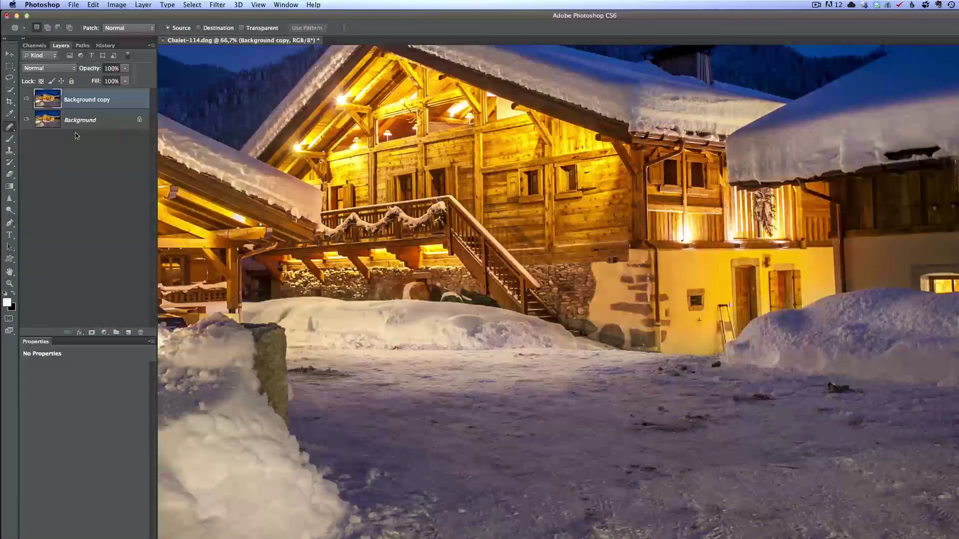
left_click_drag(783, 415, 819, 409)
left_click(829, 387)
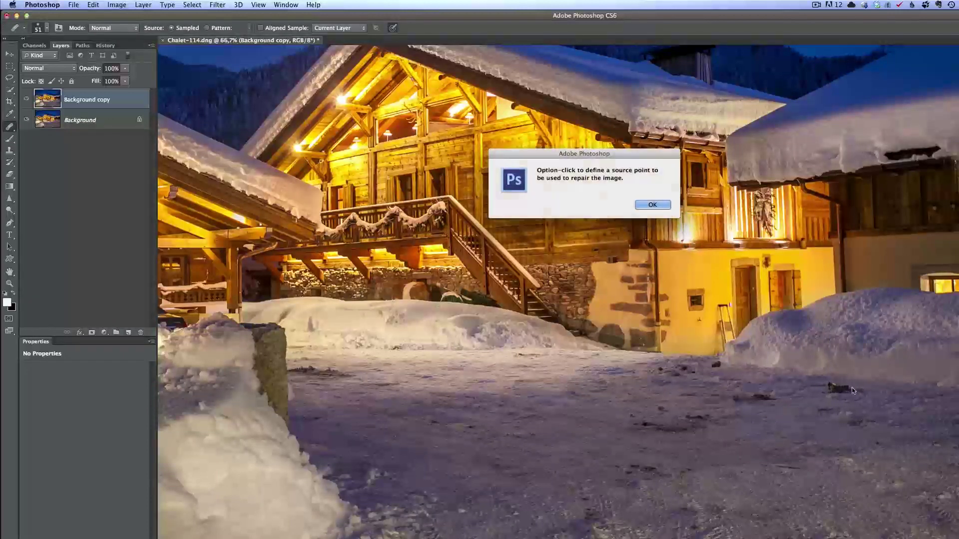
left_click(649, 204)
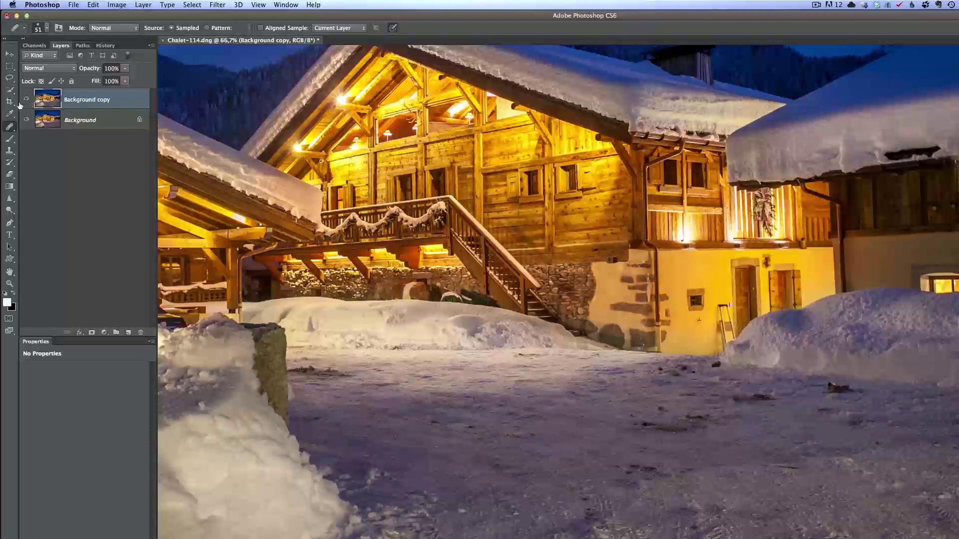
left_click(10, 126)
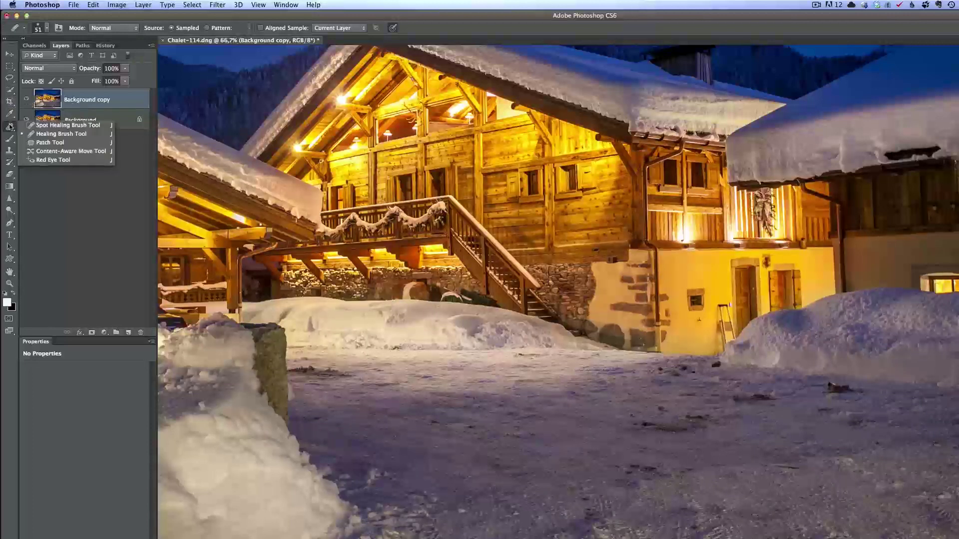
left_click(54, 126)
Step: Heal five dark spots and stains across the foreground snow
mouse_move(828, 384)
left_mouse_down()
mouse_move(853, 388)
mouse_move(825, 390)
mouse_move(863, 390)
mouse_move(831, 395)
left_mouse_up()
mouse_move(867, 425)
left_mouse_down()
mouse_move(851, 423)
mouse_move(872, 422)
left_mouse_up()
mouse_move(774, 400)
left_mouse_down()
mouse_move(733, 398)
mouse_move(760, 397)
left_mouse_up()
mouse_move(710, 418)
left_mouse_down()
mouse_move(644, 423)
mouse_move(685, 428)
mouse_move(705, 417)
mouse_move(673, 407)
left_mouse_up()
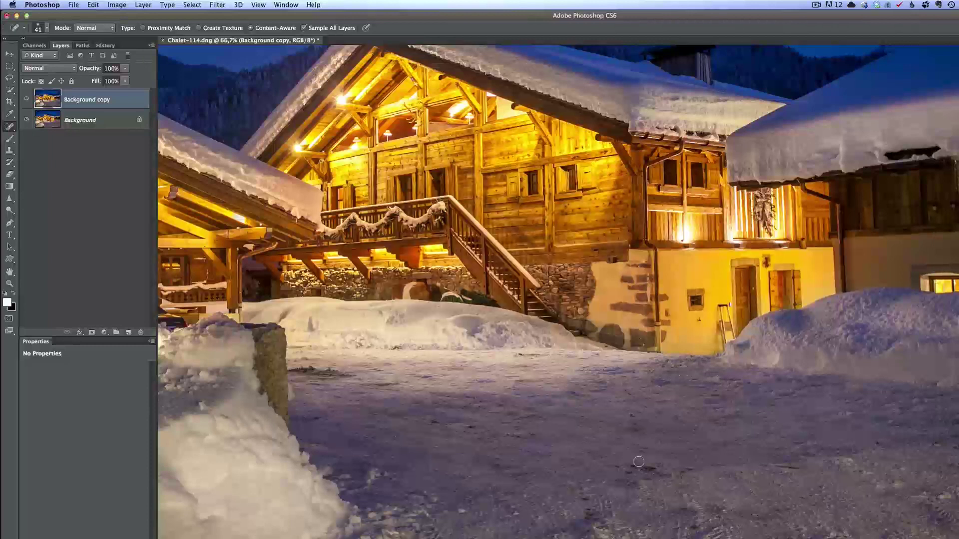
mouse_move(639, 463)
left_mouse_down()
mouse_move(630, 465)
mouse_move(660, 468)
mouse_move(622, 480)
mouse_move(656, 476)
mouse_move(629, 469)
mouse_move(636, 453)
left_mouse_up()
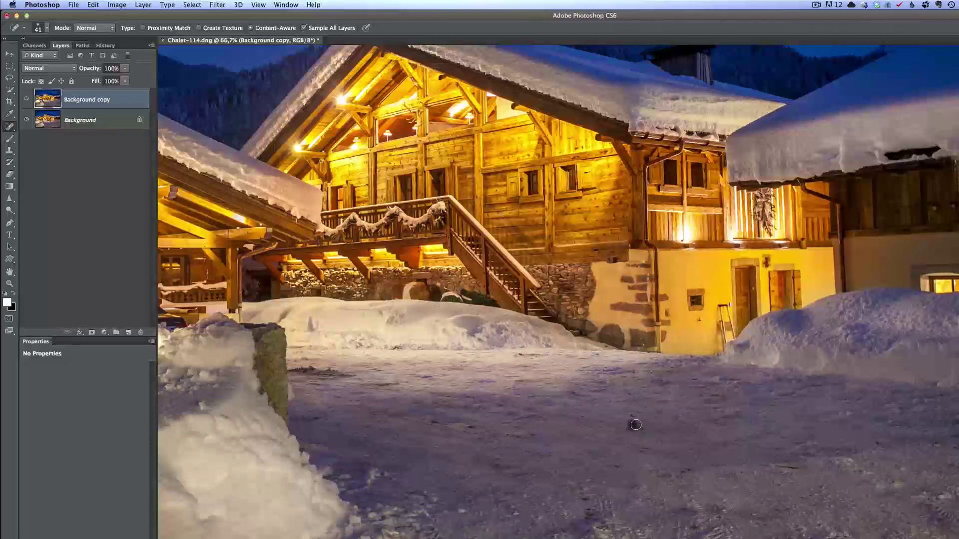
Step: Heal the remaining snow blemishes, including the dark area and marks right of the stone post
left_click_drag(682, 366, 688, 361)
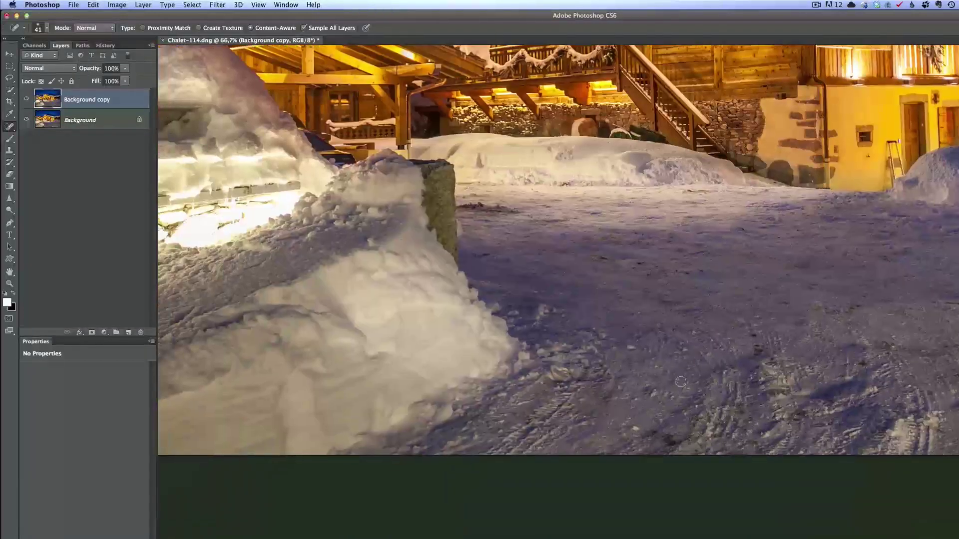
left_click_drag(756, 348, 768, 354)
mouse_move(764, 400)
left_mouse_down()
mouse_move(796, 391)
mouse_move(730, 421)
mouse_move(742, 428)
mouse_move(718, 423)
mouse_move(718, 434)
mouse_move(651, 433)
left_mouse_up()
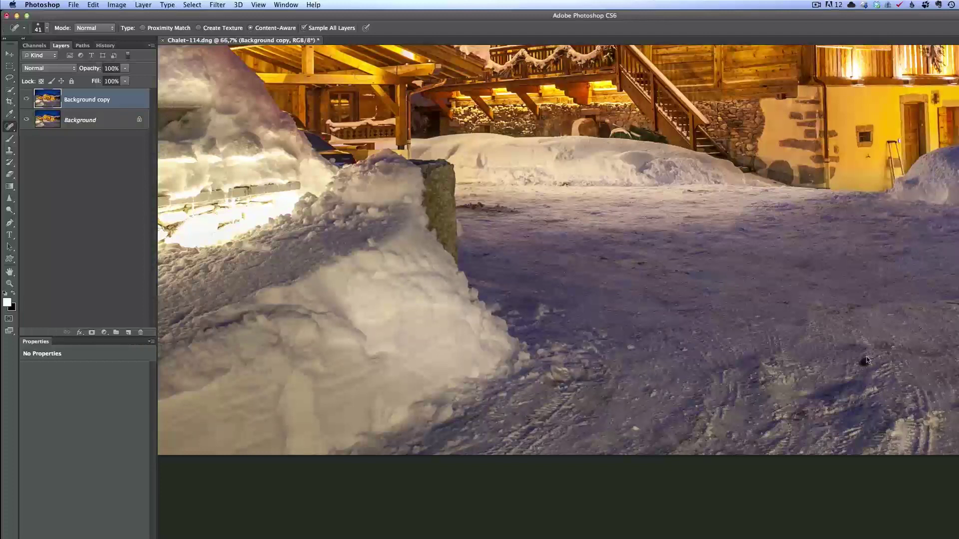
left_click_drag(882, 345, 953, 346)
left_click_drag(599, 262, 670, 268)
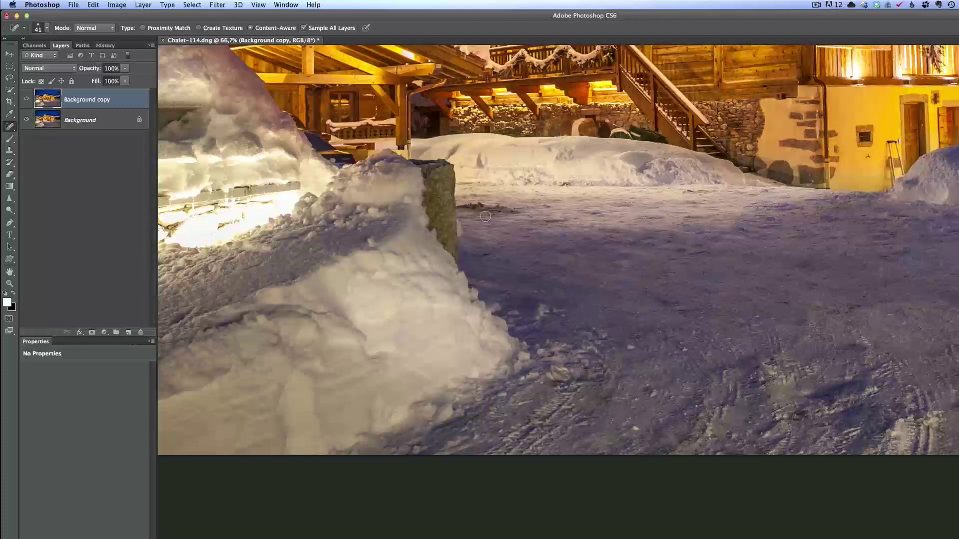
mouse_move(463, 206)
left_mouse_down()
mouse_move(511, 209)
mouse_move(472, 213)
mouse_move(525, 210)
left_mouse_up()
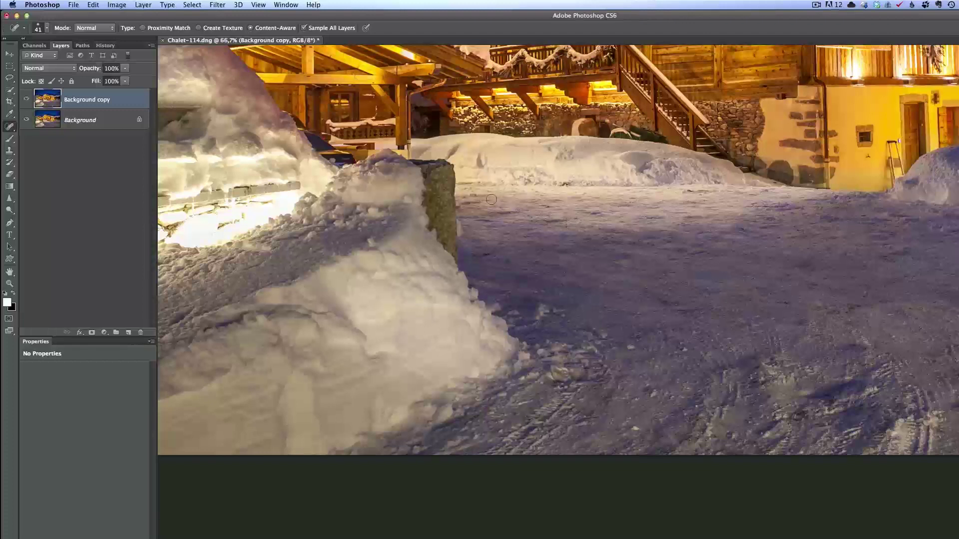
left_click_drag(465, 206, 490, 199)
mouse_move(694, 194)
left_mouse_down()
mouse_move(684, 188)
mouse_move(708, 192)
left_mouse_up()
left_click_drag(606, 288, 618, 285)
Step: Compare Background copy with the original by toggling its visibility, then duplicate it as Background copy 2
key("z")
left_click(611, 325, "alt")
left_click(622, 396, "alt")
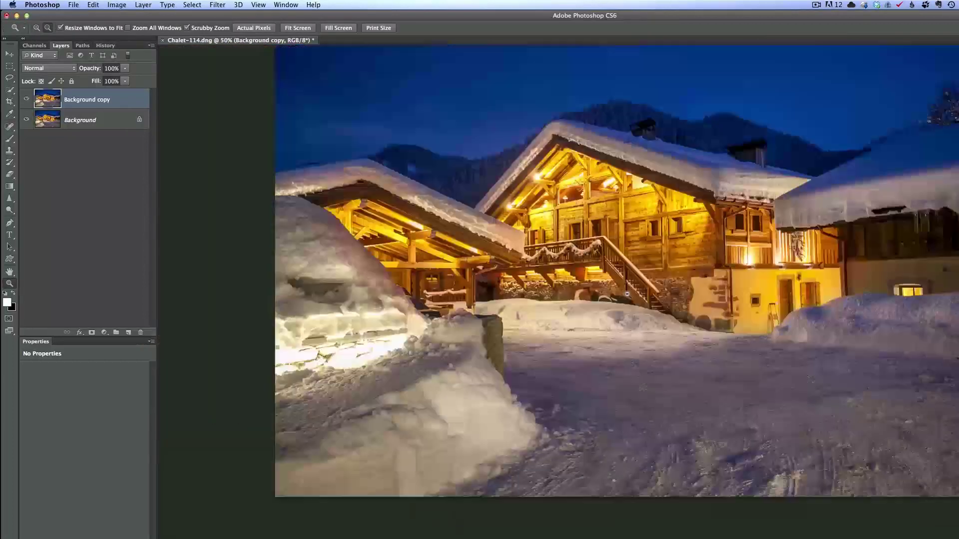
left_click(622, 396)
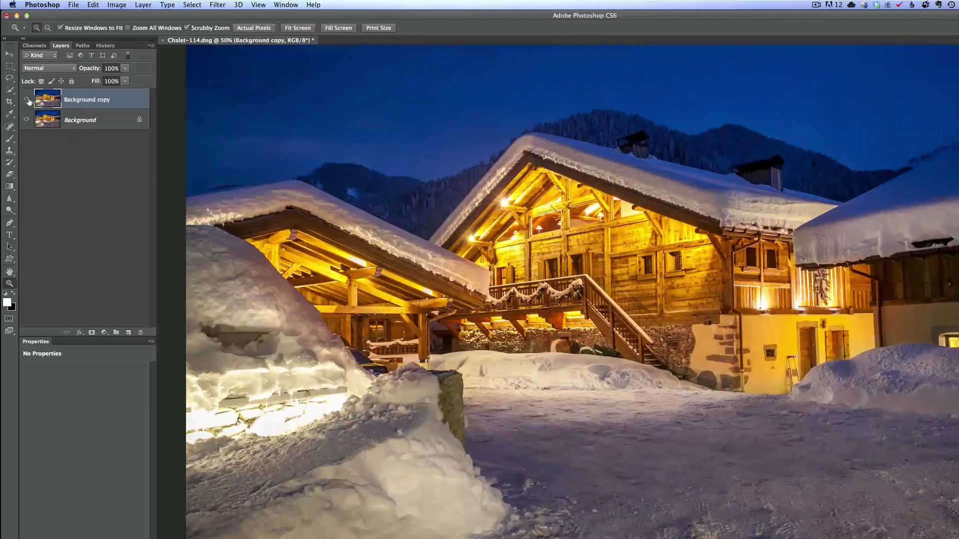
left_click(27, 100)
left_click(27, 101)
left_click(27, 100)
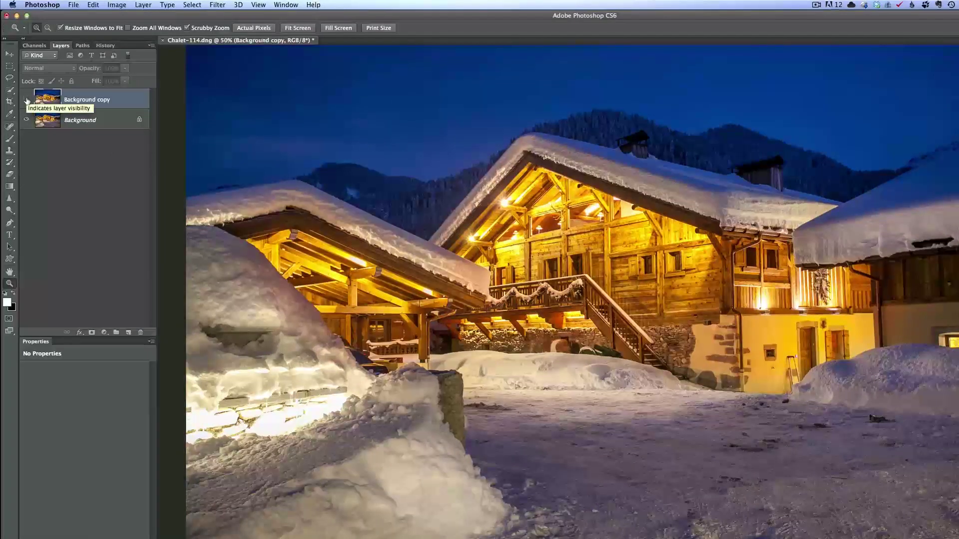
left_click(27, 100)
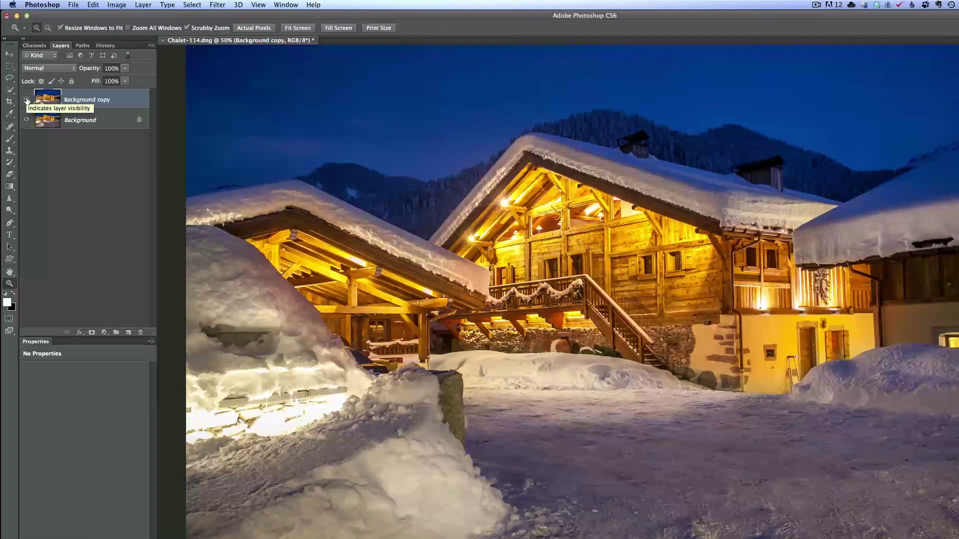
left_click(594, 440, "alt")
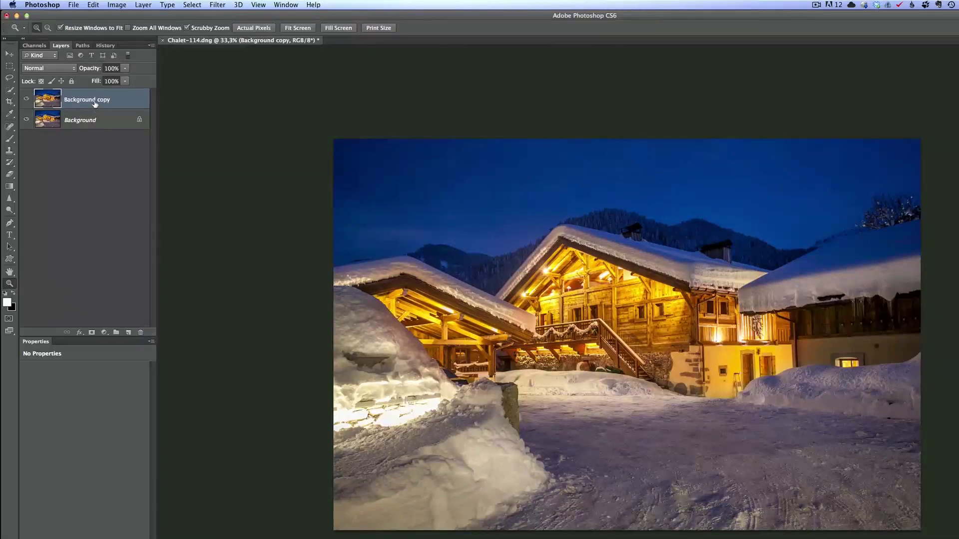
left_click_drag(95, 102, 128, 333)
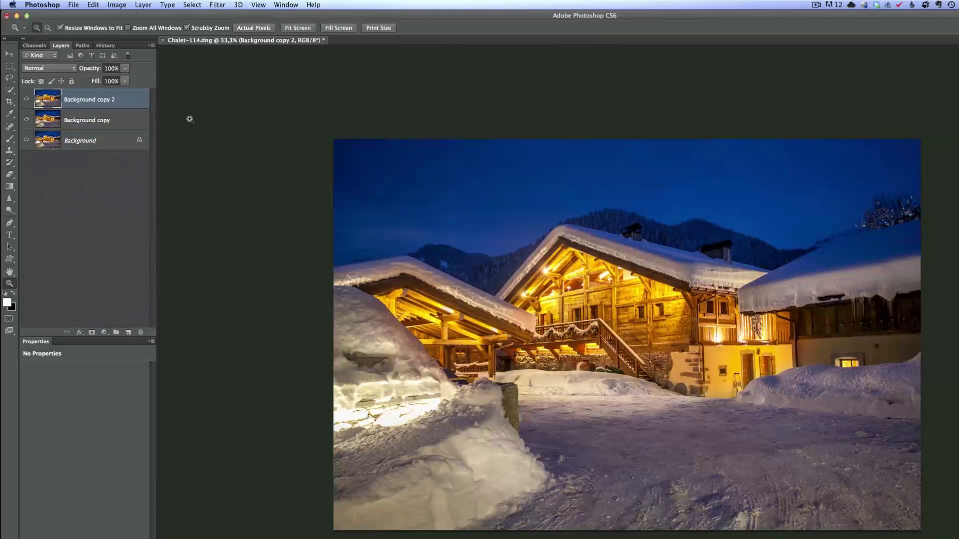
Step: Soften the Background copy 2 layer with a Gaussian Blur of roughly 8.7 px radius
left_click(218, 5)
mouse_move(249, 137)
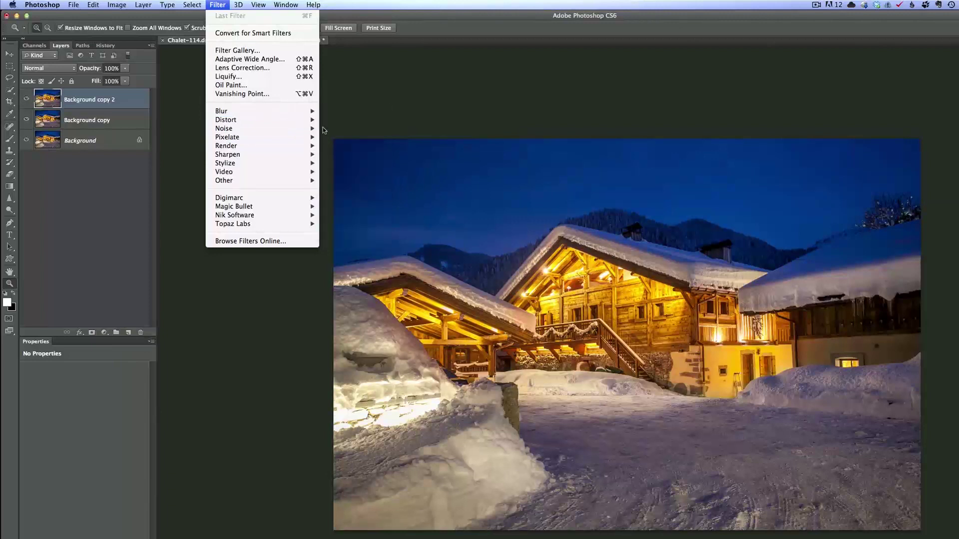
mouse_move(315, 113)
left_click(364, 180)
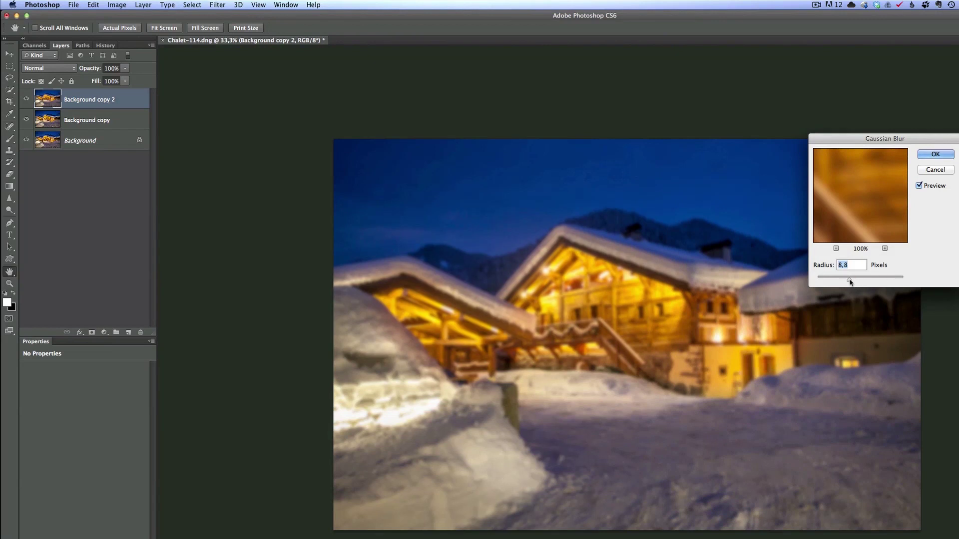
left_click_drag(849, 280, 848, 281)
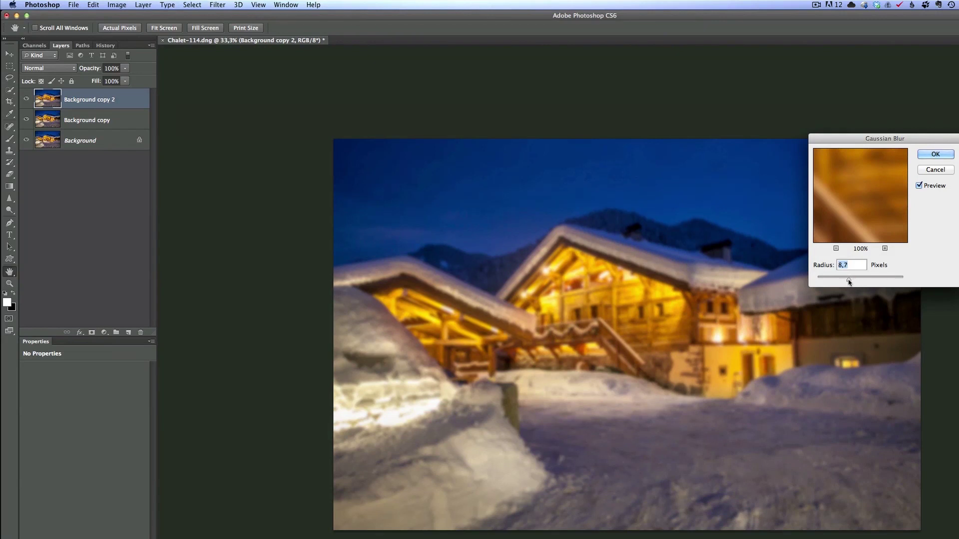
left_click(923, 155)
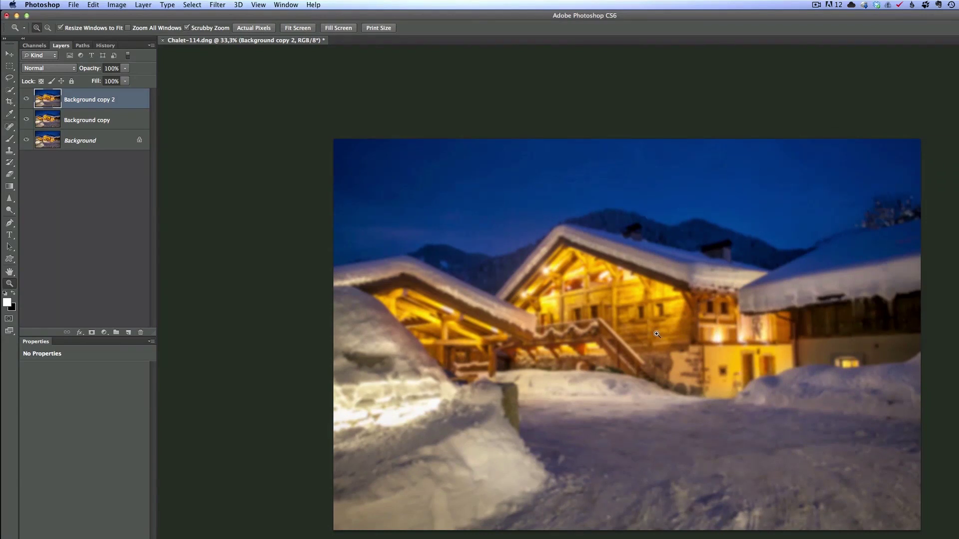
Step: Add a black layer mask to the blurred layer and set a 372-pixel brush at 80% opacity
key("alt")
left_click(92, 332, "alt")
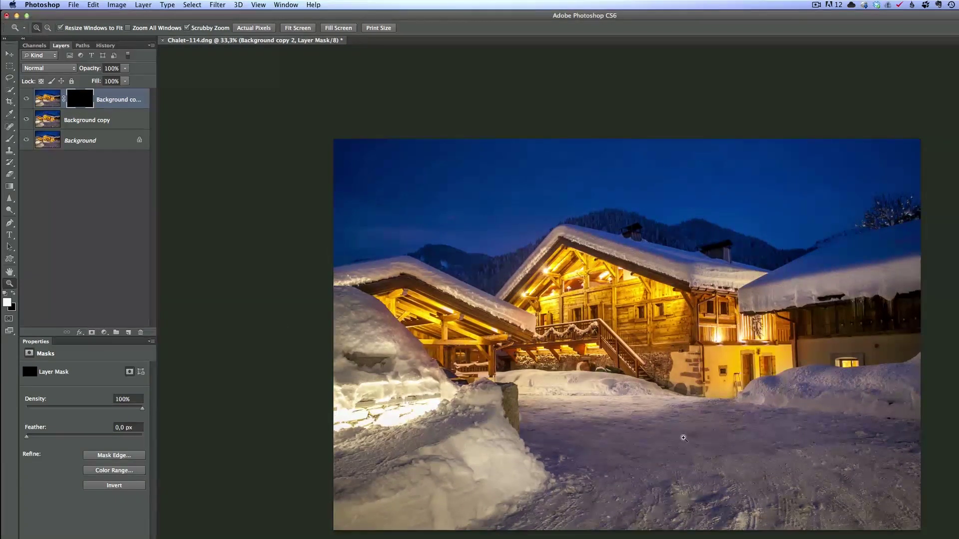
key("b")
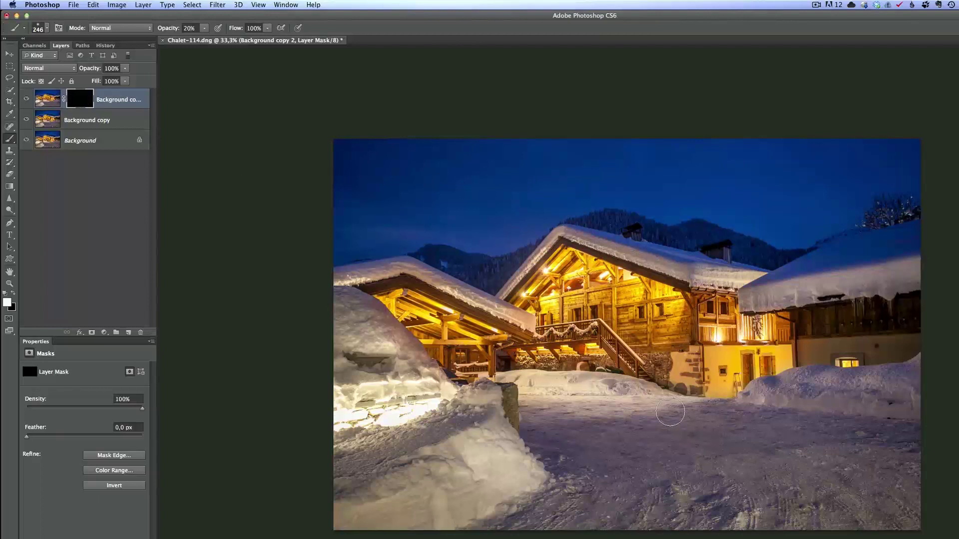
left_click_drag(618, 425, 639, 425)
key("8")
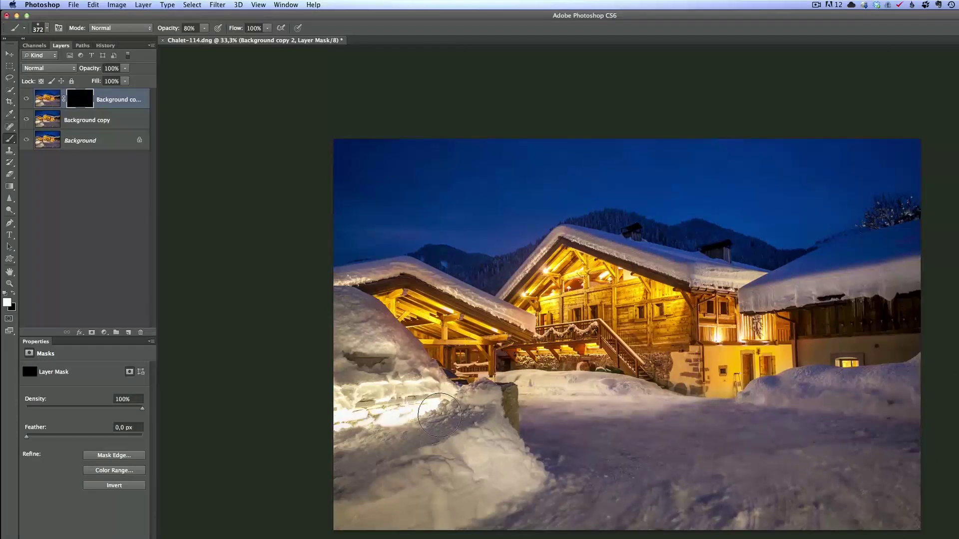
Step: Paint the blur back in over the lower foreground and lower-right snow
mouse_move(561, 474)
left_mouse_down()
mouse_move(540, 457)
mouse_move(547, 529)
mouse_move(495, 497)
left_mouse_up()
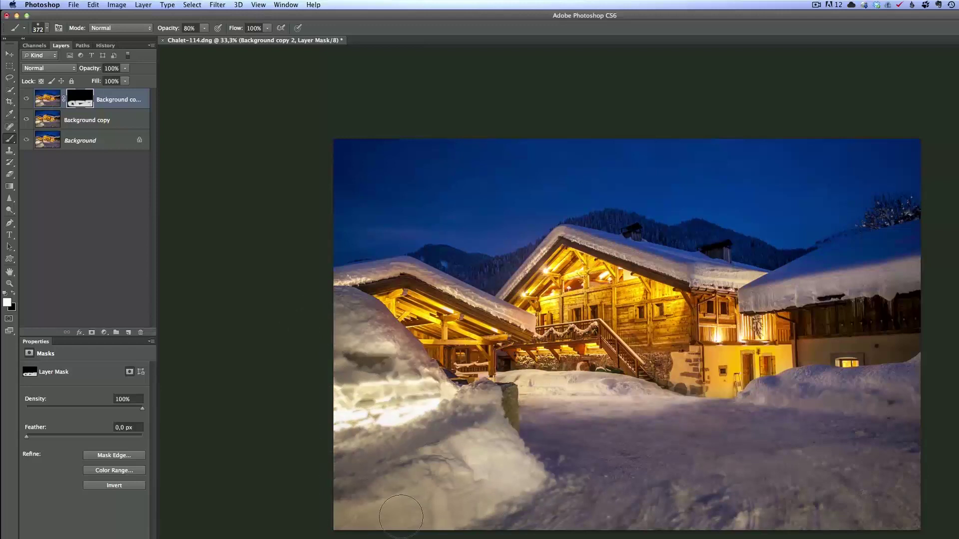
mouse_move(893, 496)
left_mouse_down()
mouse_move(817, 418)
mouse_move(775, 400)
mouse_move(881, 389)
mouse_move(917, 450)
left_mouse_up()
mouse_move(821, 280)
left_mouse_down()
mouse_move(810, 283)
mouse_move(821, 283)
left_mouse_up()
key("super+Tab")
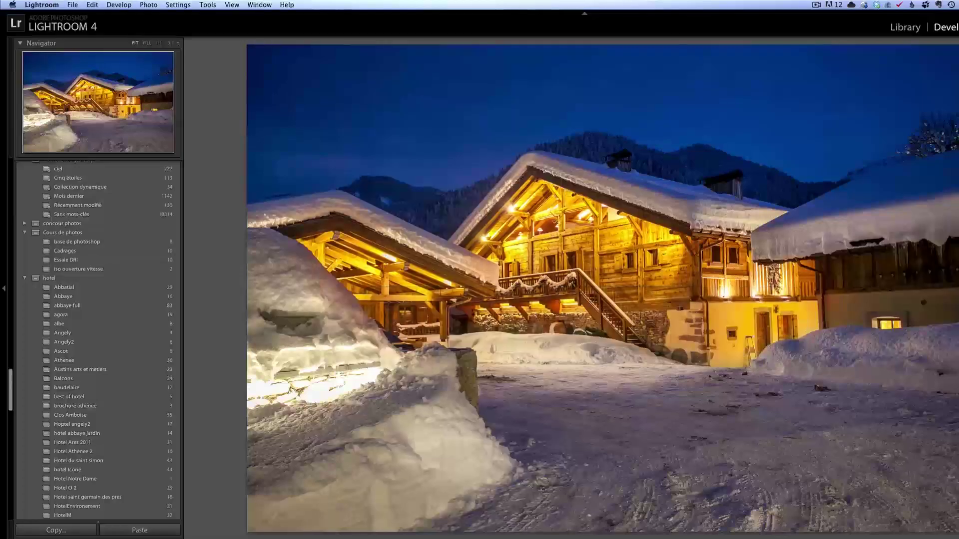
key("super+Tab")
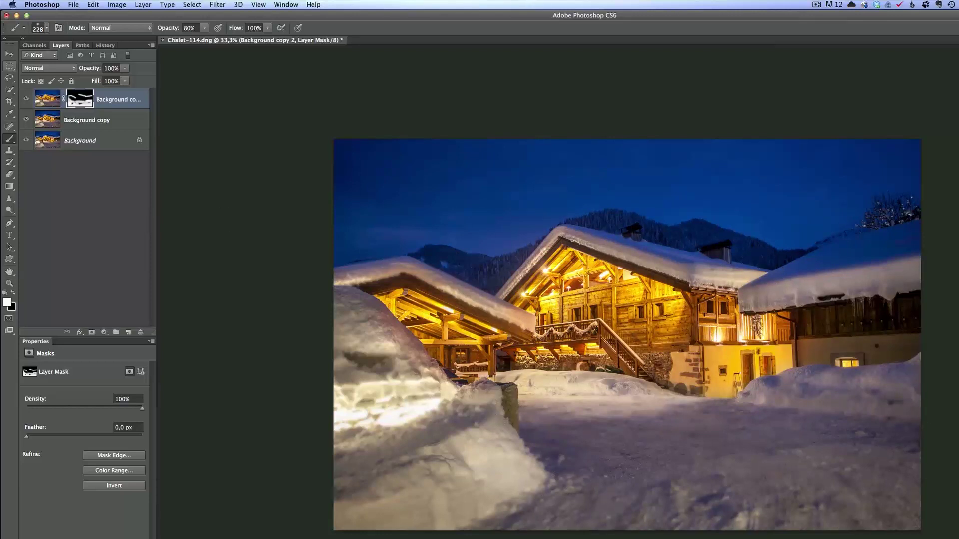
Step: Try Soft Light blend mode on the blurred layer, then return it to Normal
left_click(64, 71)
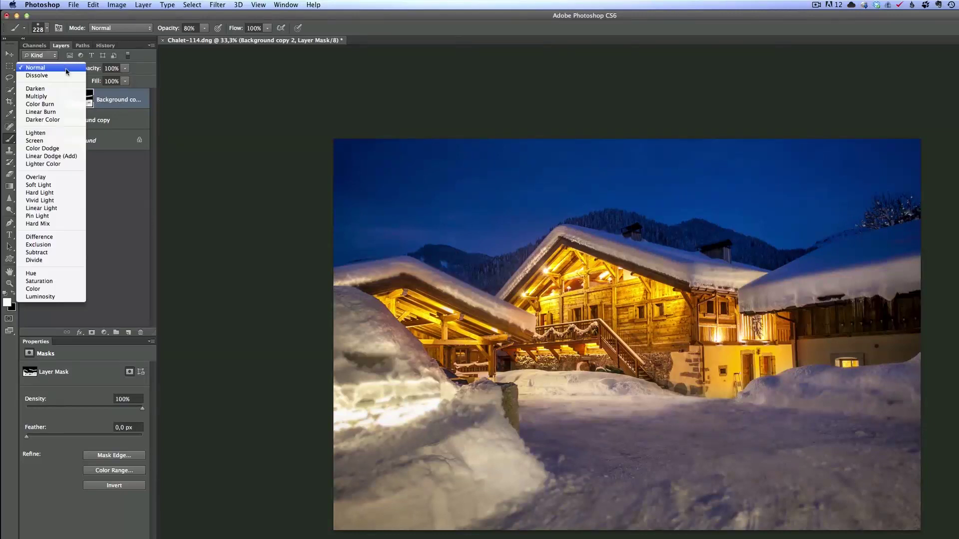
left_click(56, 185)
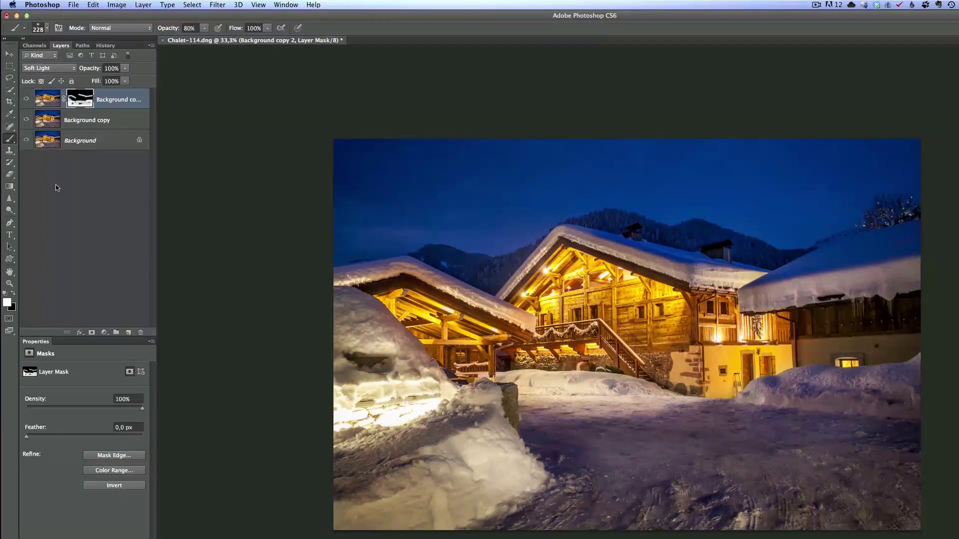
left_click(51, 73)
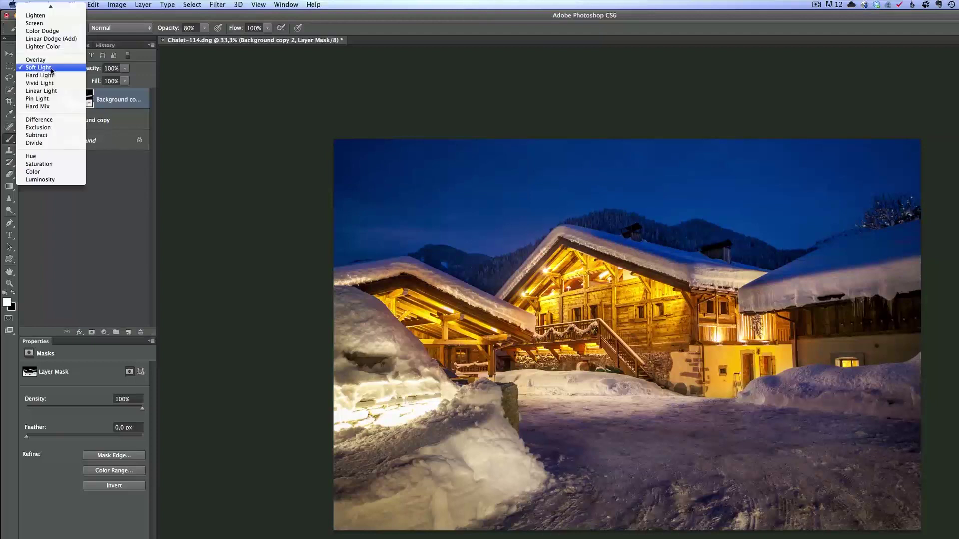
left_click(48, 9)
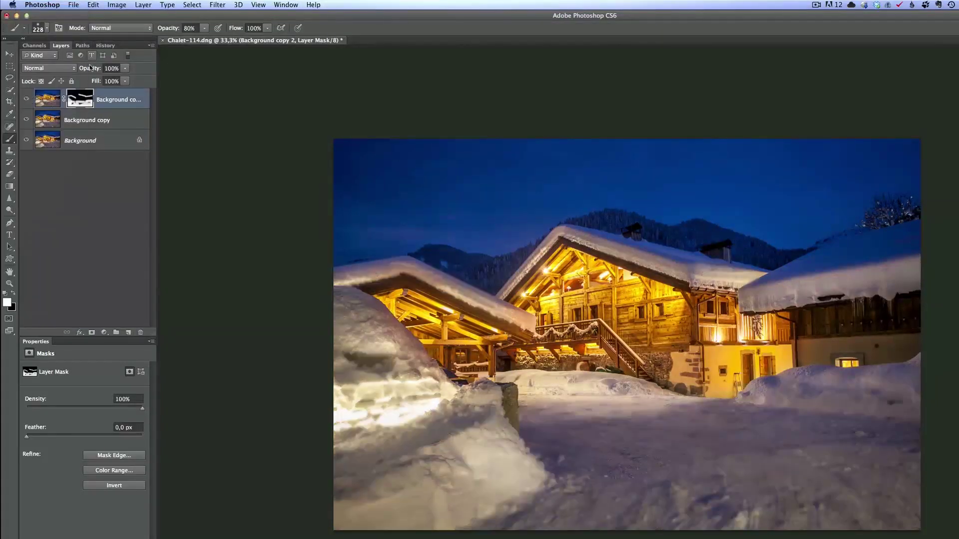
Step: Lower the blurred layer's opacity to 54%, toggling its visibility to compare
left_click_drag(92, 70, 61, 75)
left_click(27, 100)
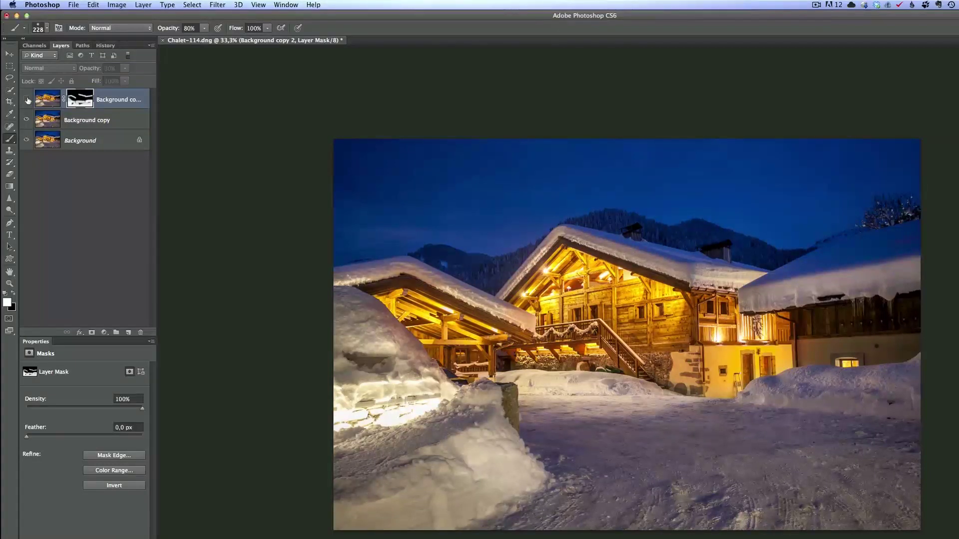
left_click(28, 101)
left_click_drag(94, 71, 106, 70)
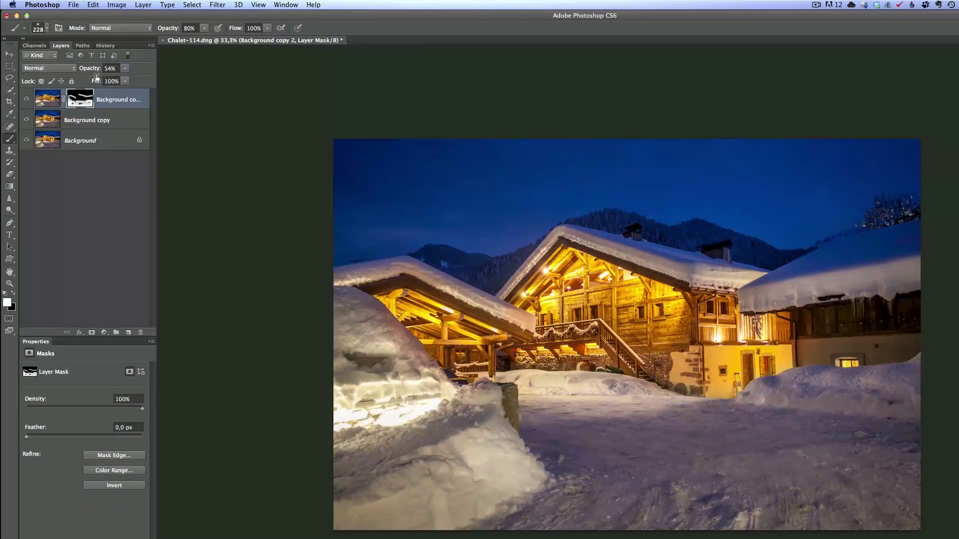
left_click(26, 99)
left_click(22, 99)
left_click(22, 100)
left_click(23, 100)
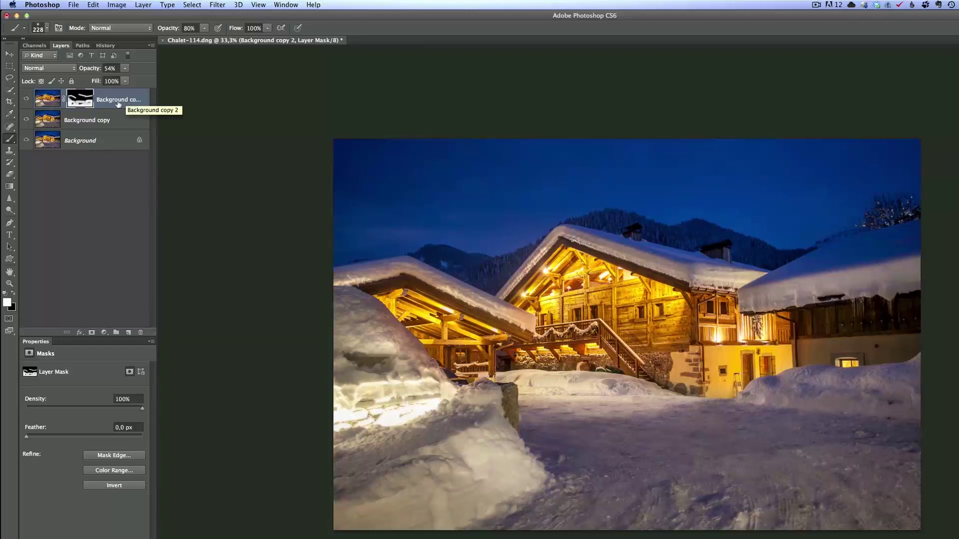
Step: Stamp visible layers into a merged Layer 1 and crop the bottom edge up for a panoramic frame
key("super+alt+shift+e")
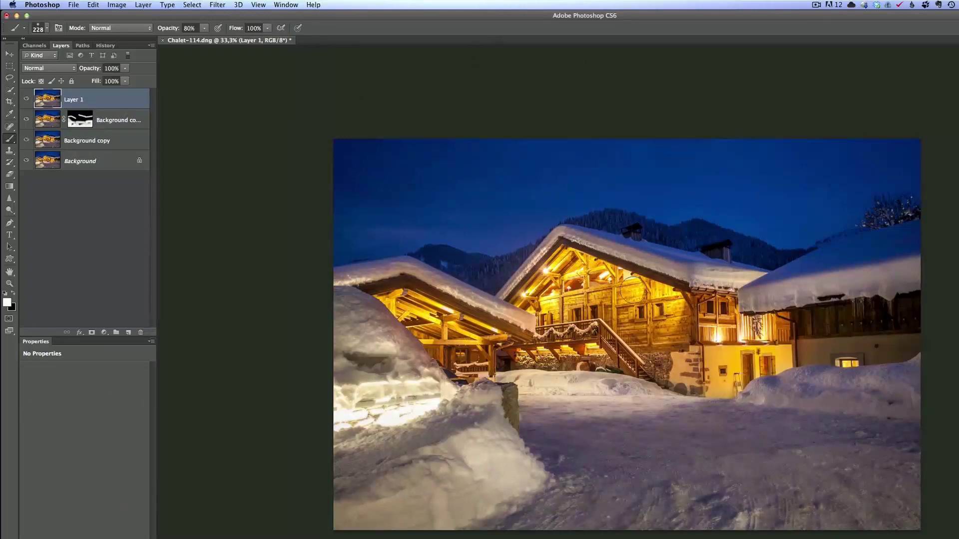
left_click(9, 102)
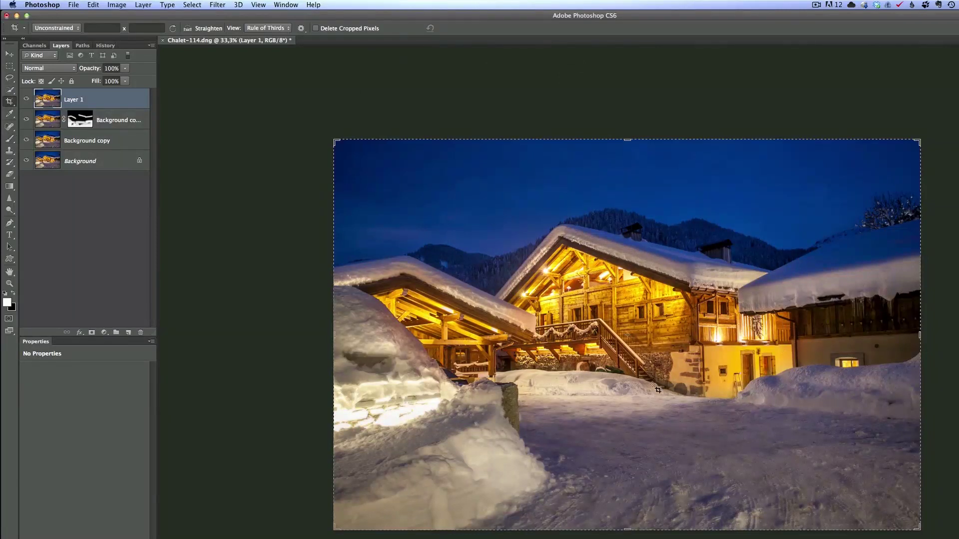
left_click_drag(631, 531, 632, 506)
key("Return")
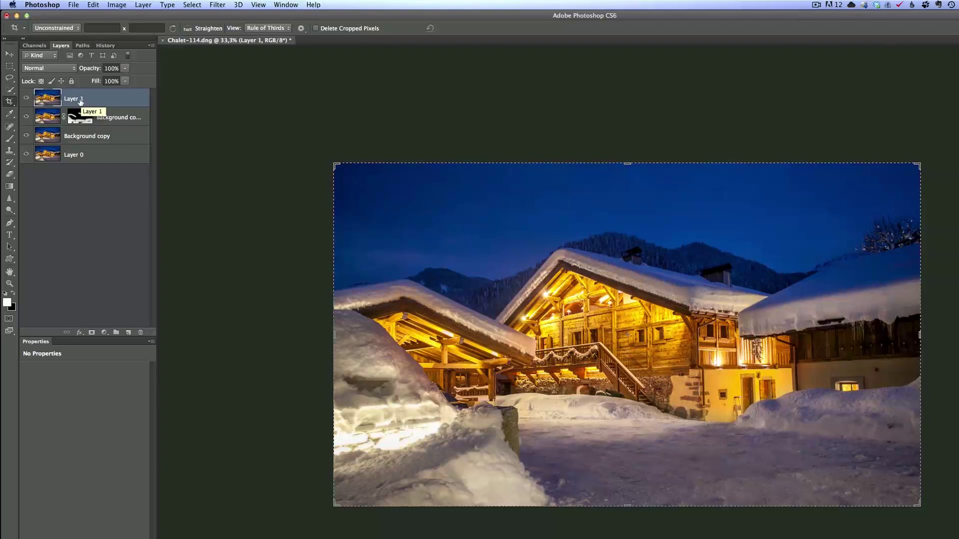
Step: Set Layer 1 to Multiply and draw a rectangular selection inset from the photo's edges
left_click(55, 68)
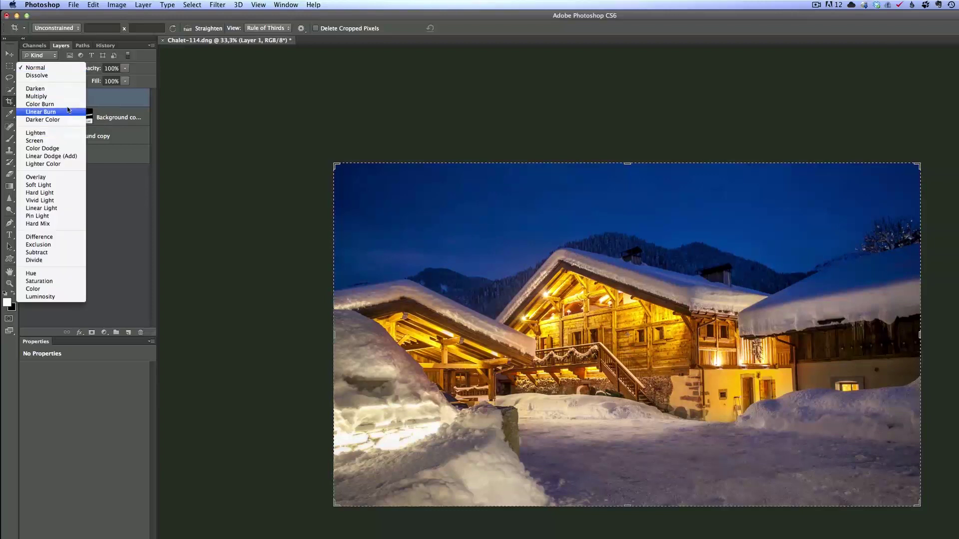
left_click(68, 97)
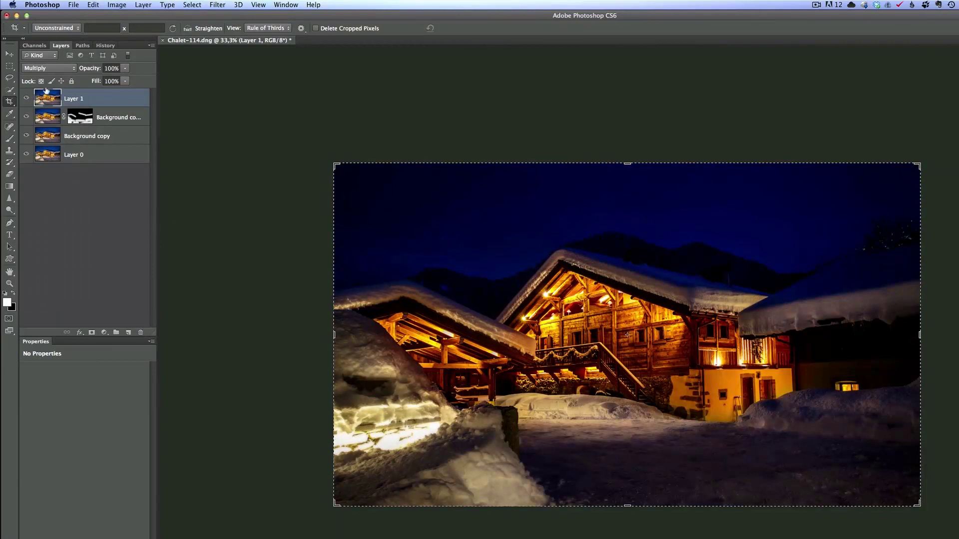
left_click(10, 66)
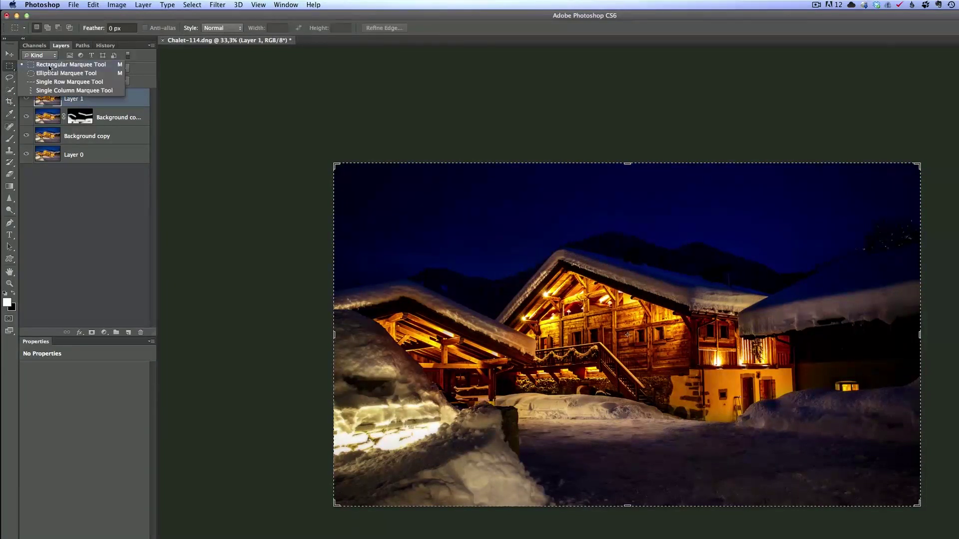
left_click_drag(369, 202, 881, 473)
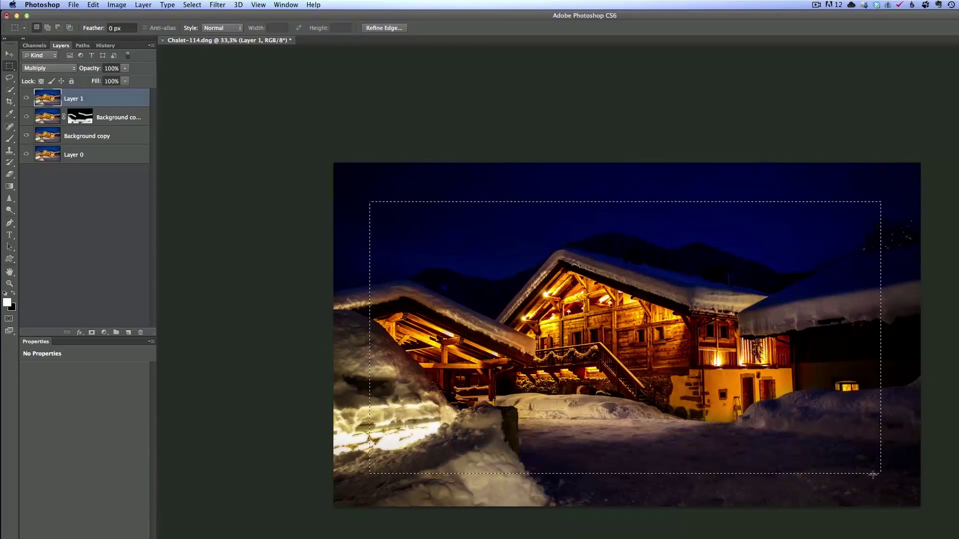
Step: Feather the selection by 400 px, delete it from Layer 1, and deselect
left_click(192, 5)
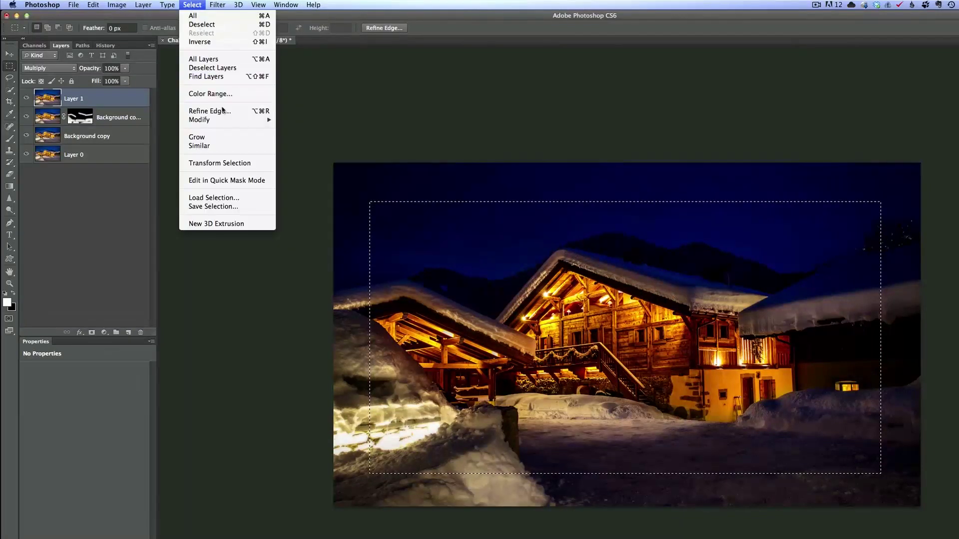
mouse_move(226, 122)
left_click(343, 158)
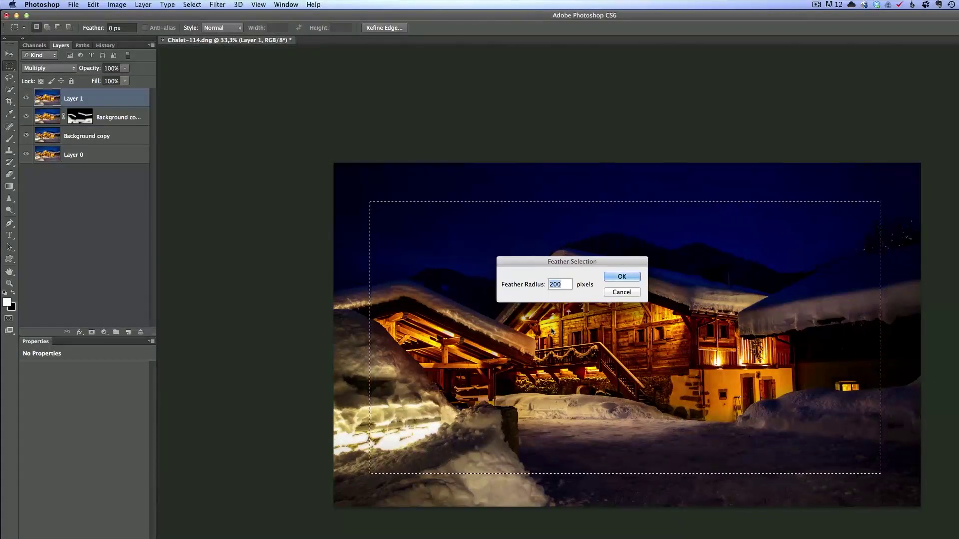
type("400")
key("Return")
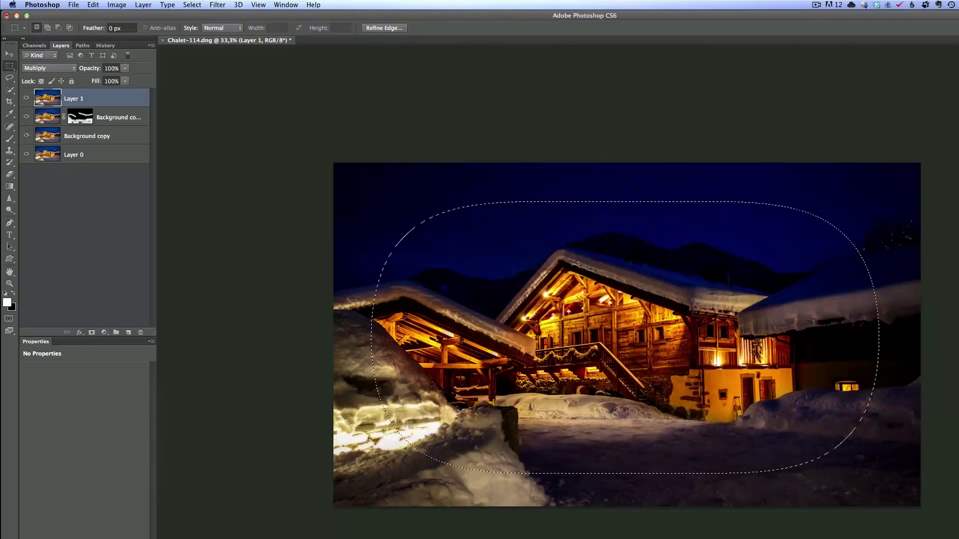
key("Delete")
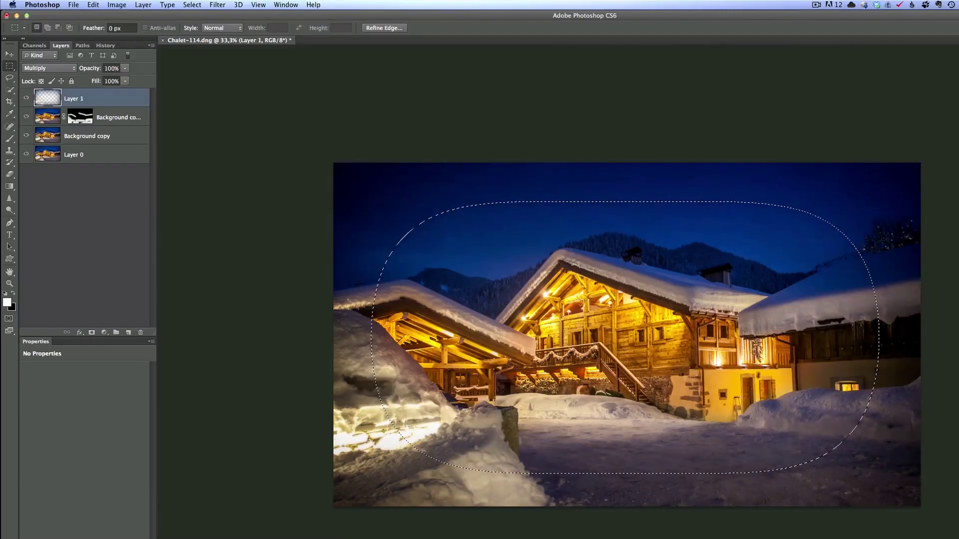
key("ctrl+d")
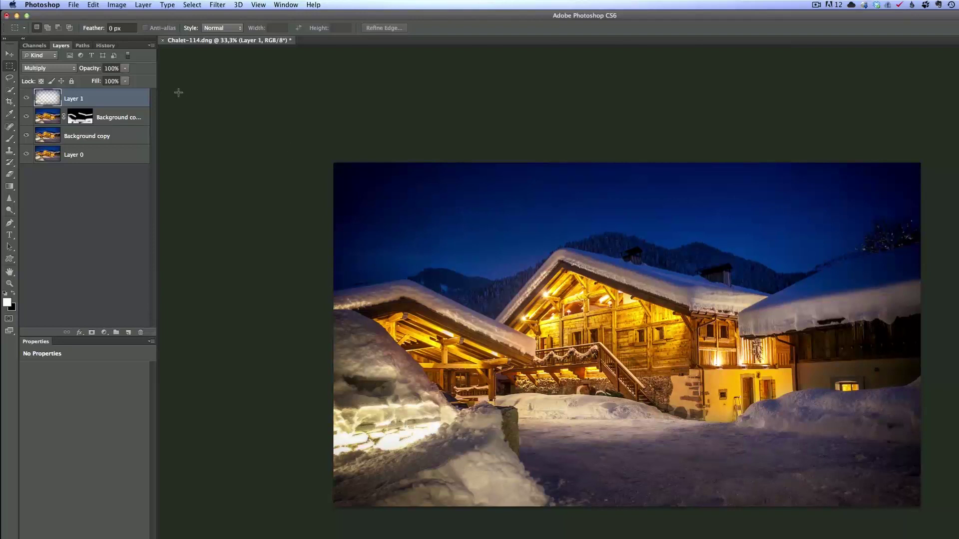
Step: Reduce the vignette layer's opacity to 72%, toggling it to compare
left_click(28, 99)
left_click(27, 99)
left_click_drag(93, 70, 84, 69)
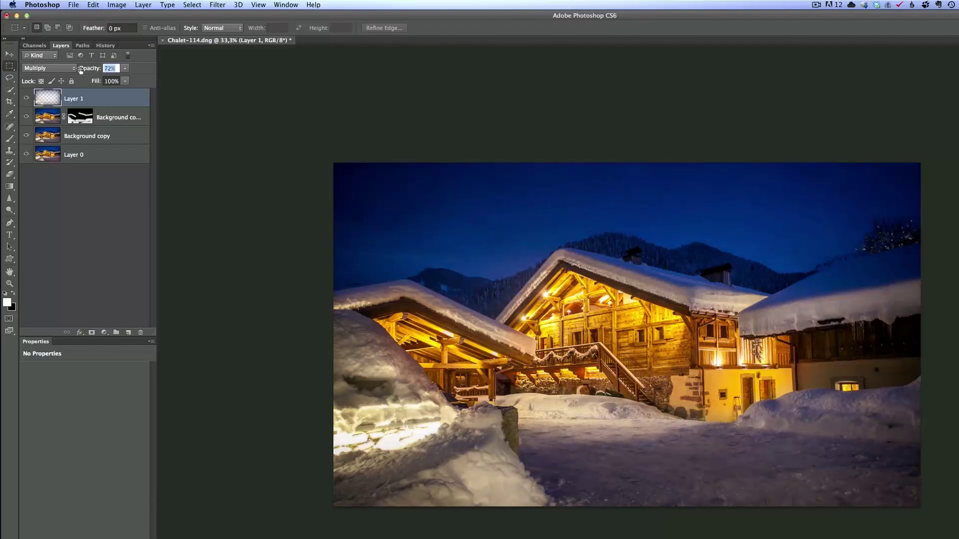
left_click(27, 99)
left_click(27, 99)
Step: Close the image and save the changes back to Lightroom
left_click(71, 5)
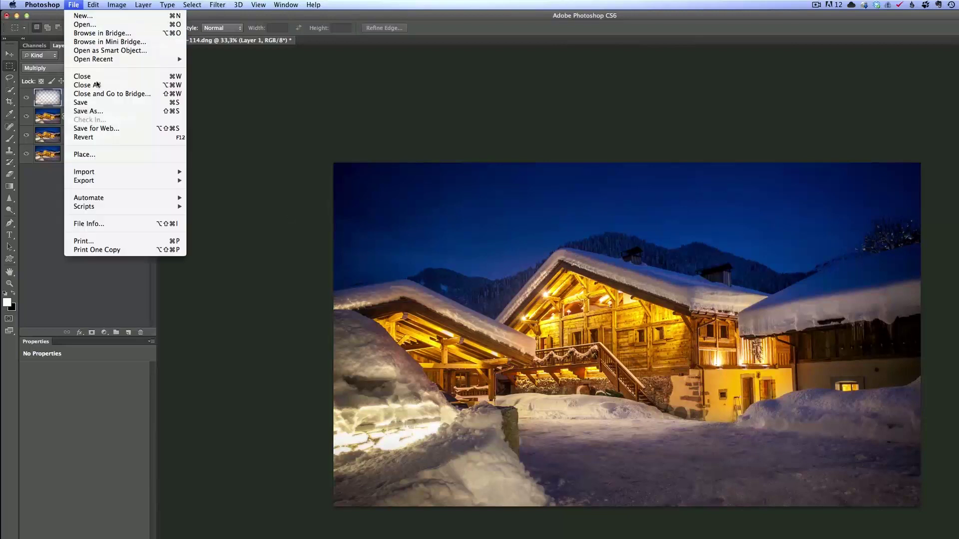
left_click(119, 80)
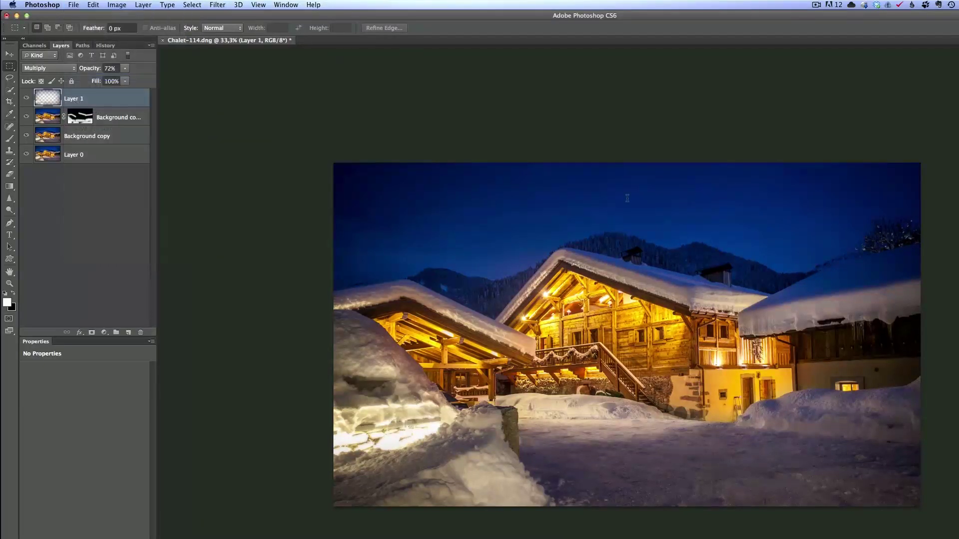
left_click(663, 204)
Step: Back in Lightroom, reset the original Chalet-114.dng to default settings
key("super+Tab")
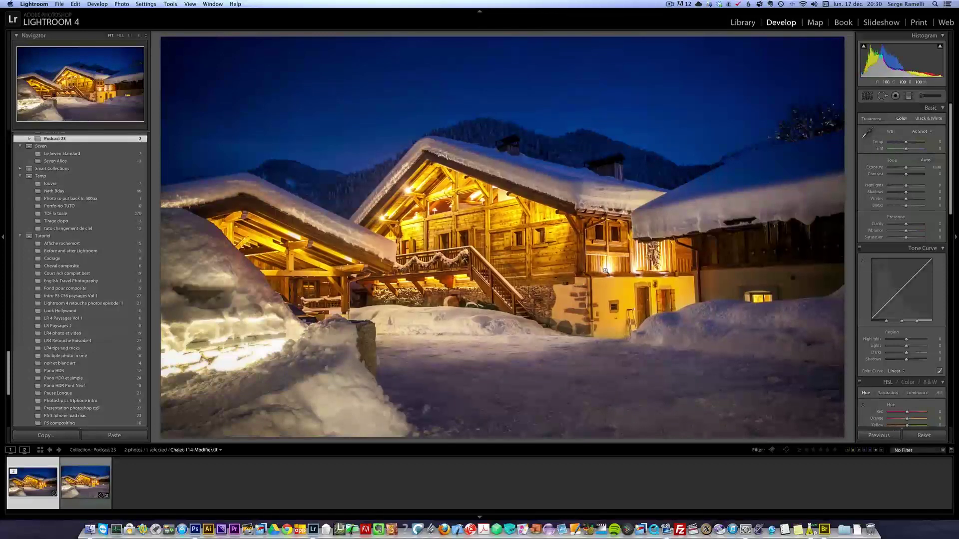
left_click(80, 488)
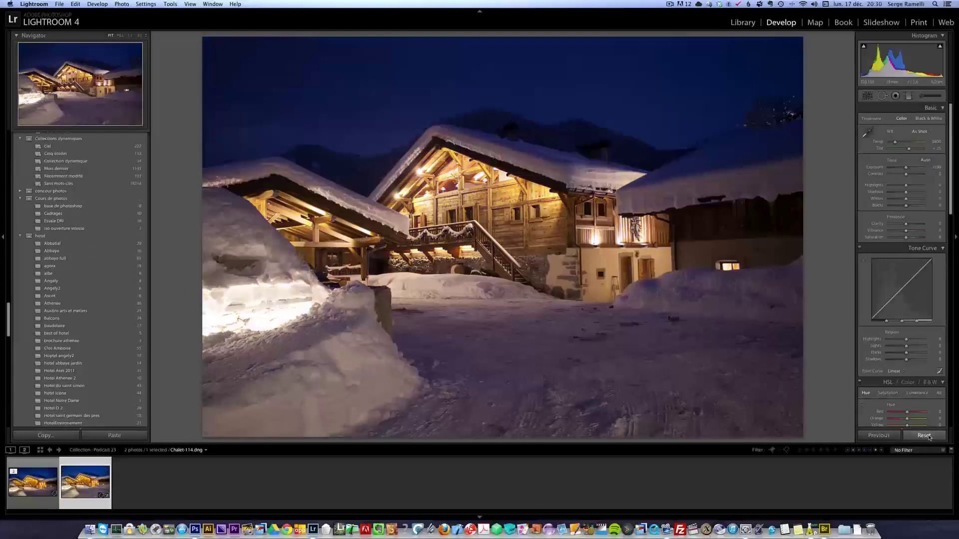
left_click(924, 436)
Step: Compare both photos side by side, then show Chalet-114-Modifier.tif full-size in Loupe
left_click(32, 482, "shift")
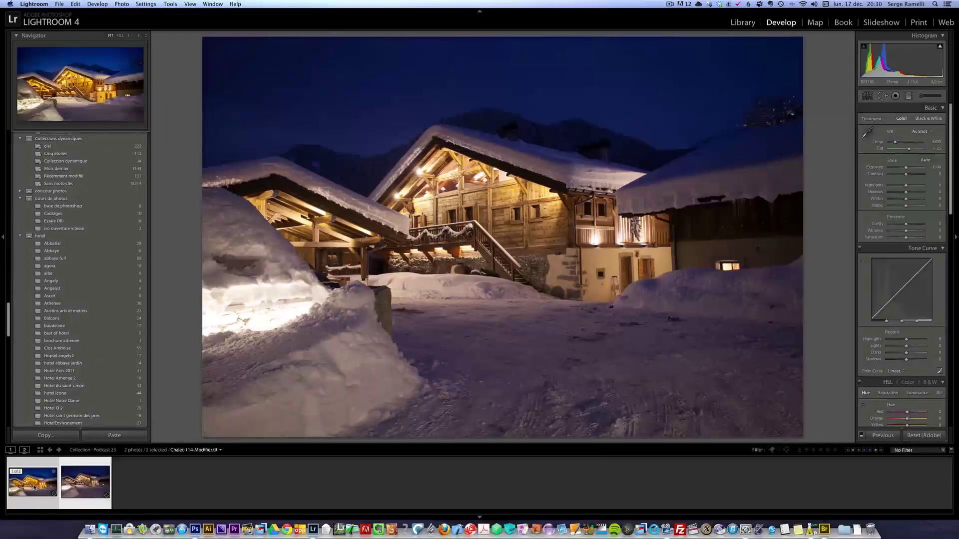
key("c")
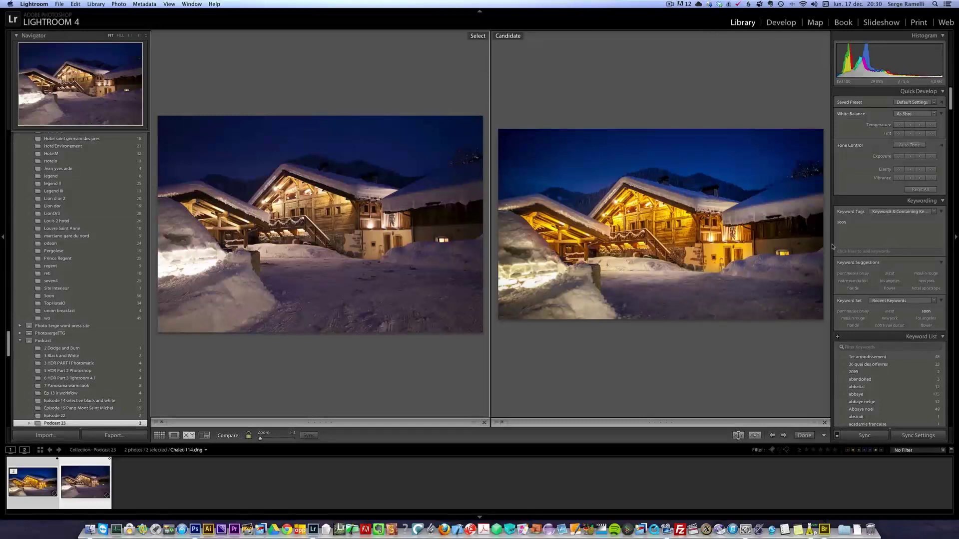
left_click(174, 435)
key("Left")
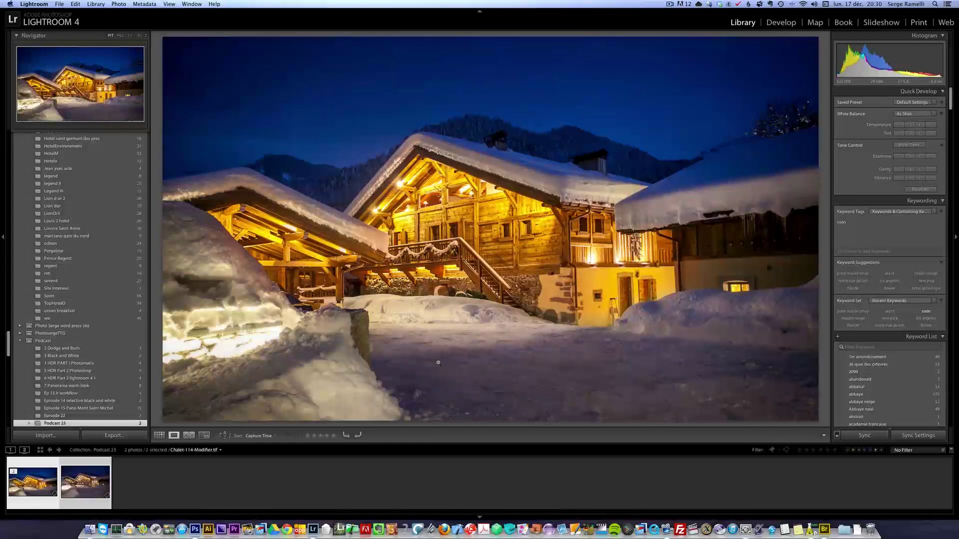
key("super+Tab")
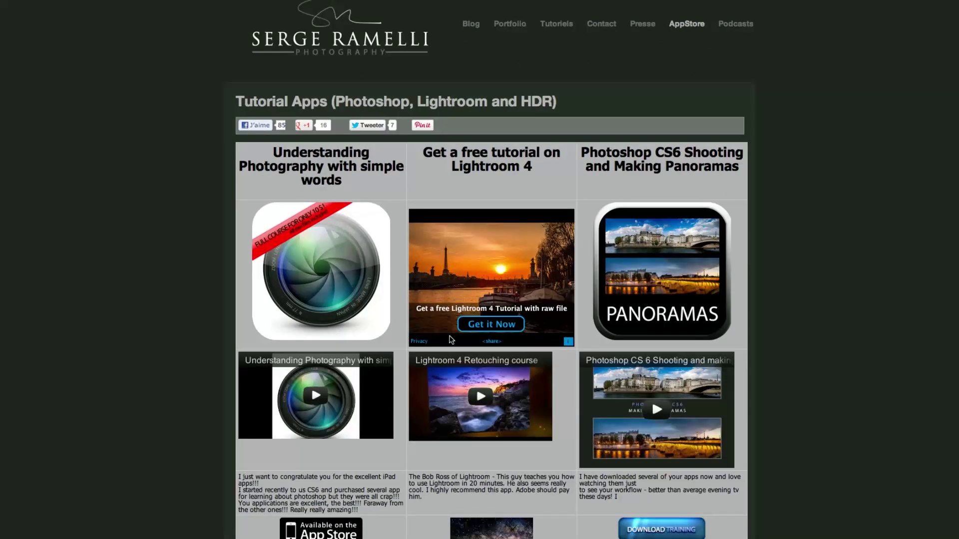
Step: Scroll down through the Podcasts episode list and back up to the top
scroll(197, 279, "down", 5)
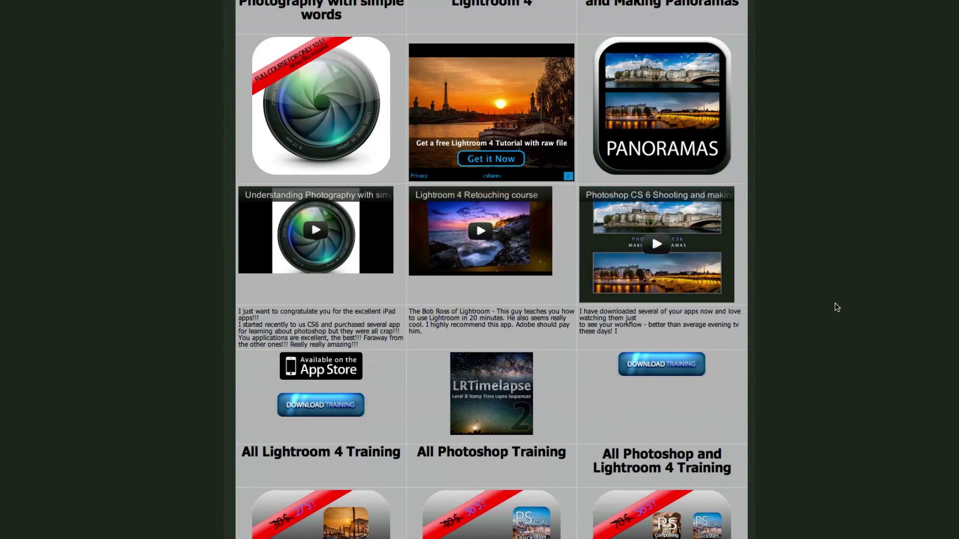
scroll(837, 307, "down", 2)
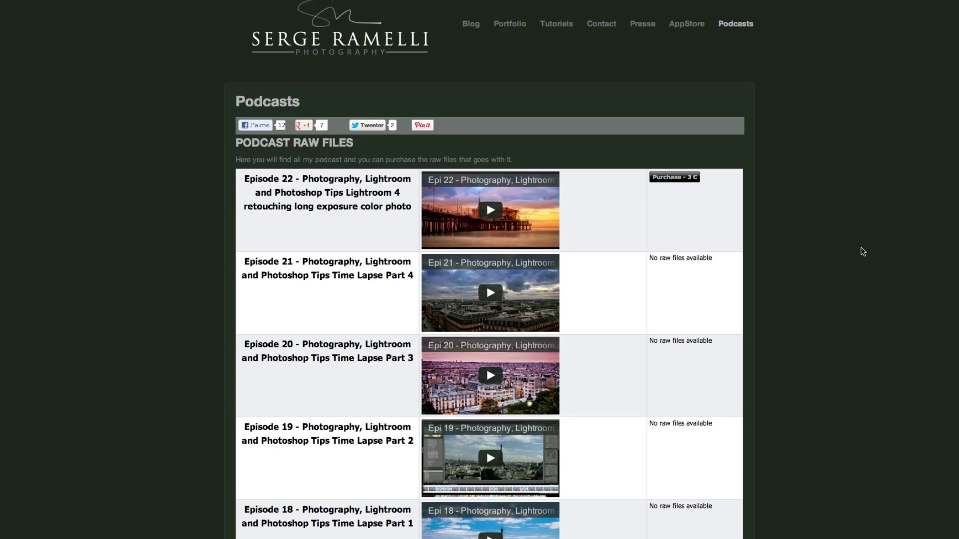
scroll(835, 266, "down", 10)
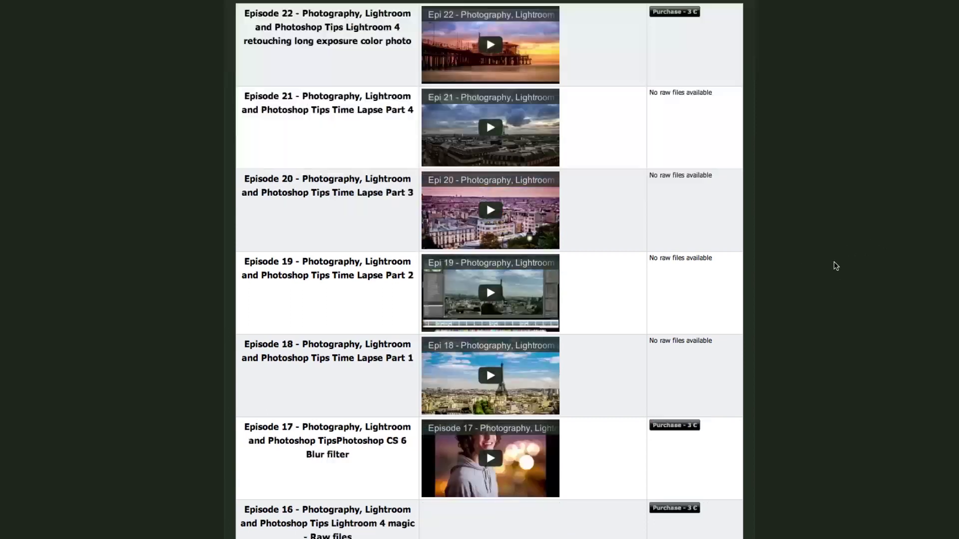
scroll(836, 267, "up", 6)
scroll(835, 266, "up", 5)
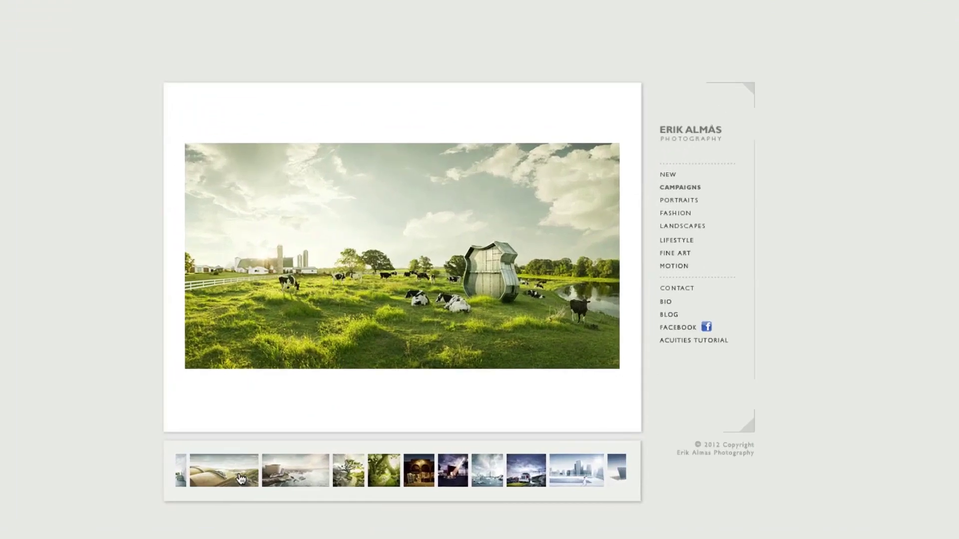
Step: Browse the Campaigns photos: book-and-train, coffee-cup coast, tree, forest dog, restaurant night, spotlit building
left_click(240, 479)
left_click(337, 478)
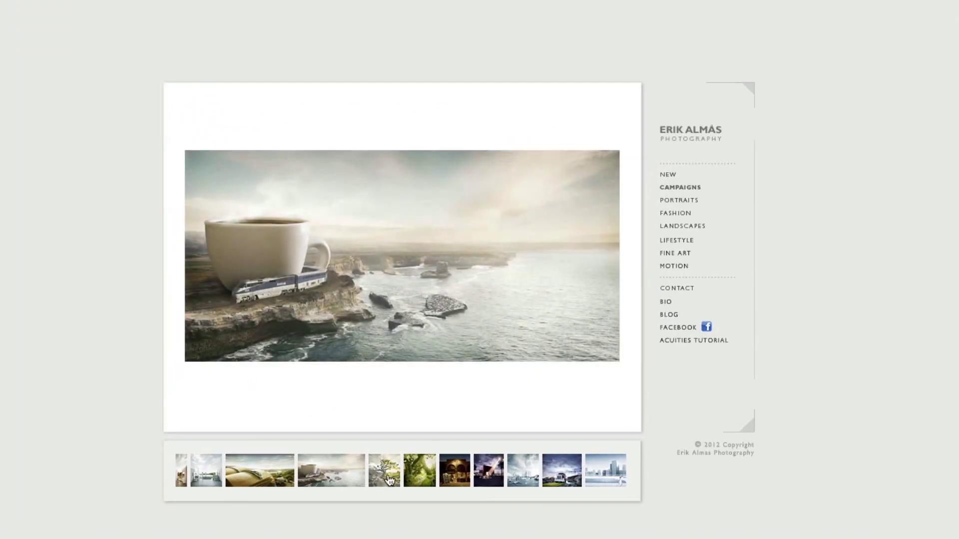
left_click(390, 481)
left_click(422, 480)
left_click(454, 480)
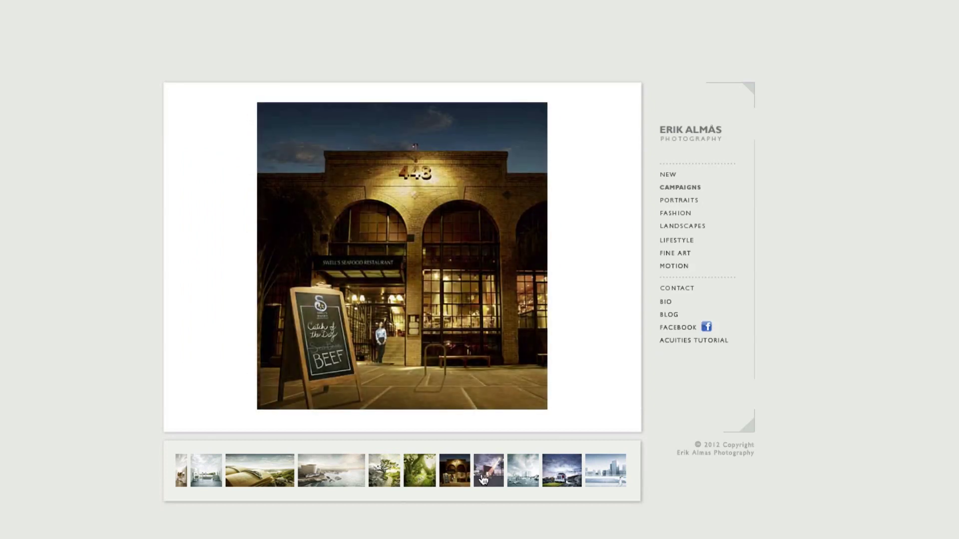
left_click(491, 480)
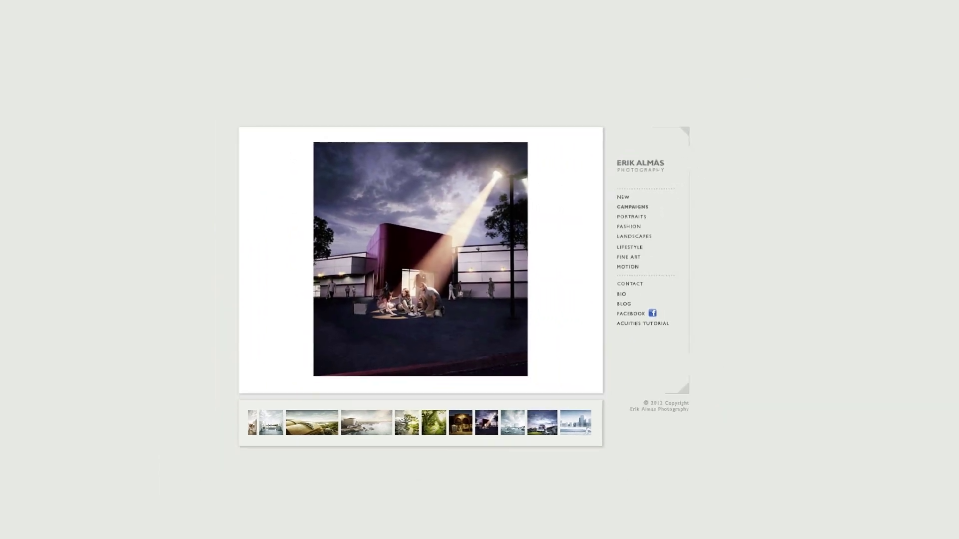